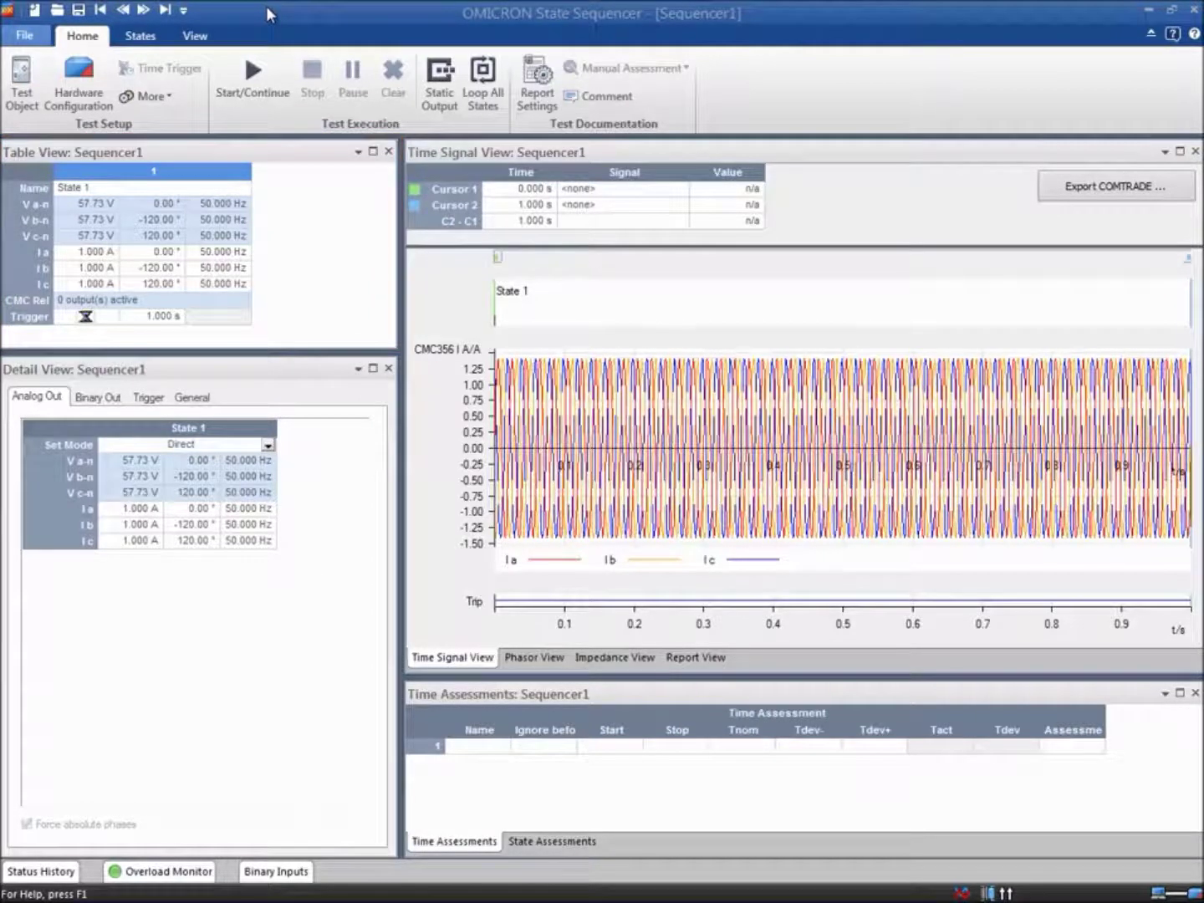
Confirm State 1 keeps the Direct set mode, check its binary outputs, then view its trigger settings
click(140, 36)
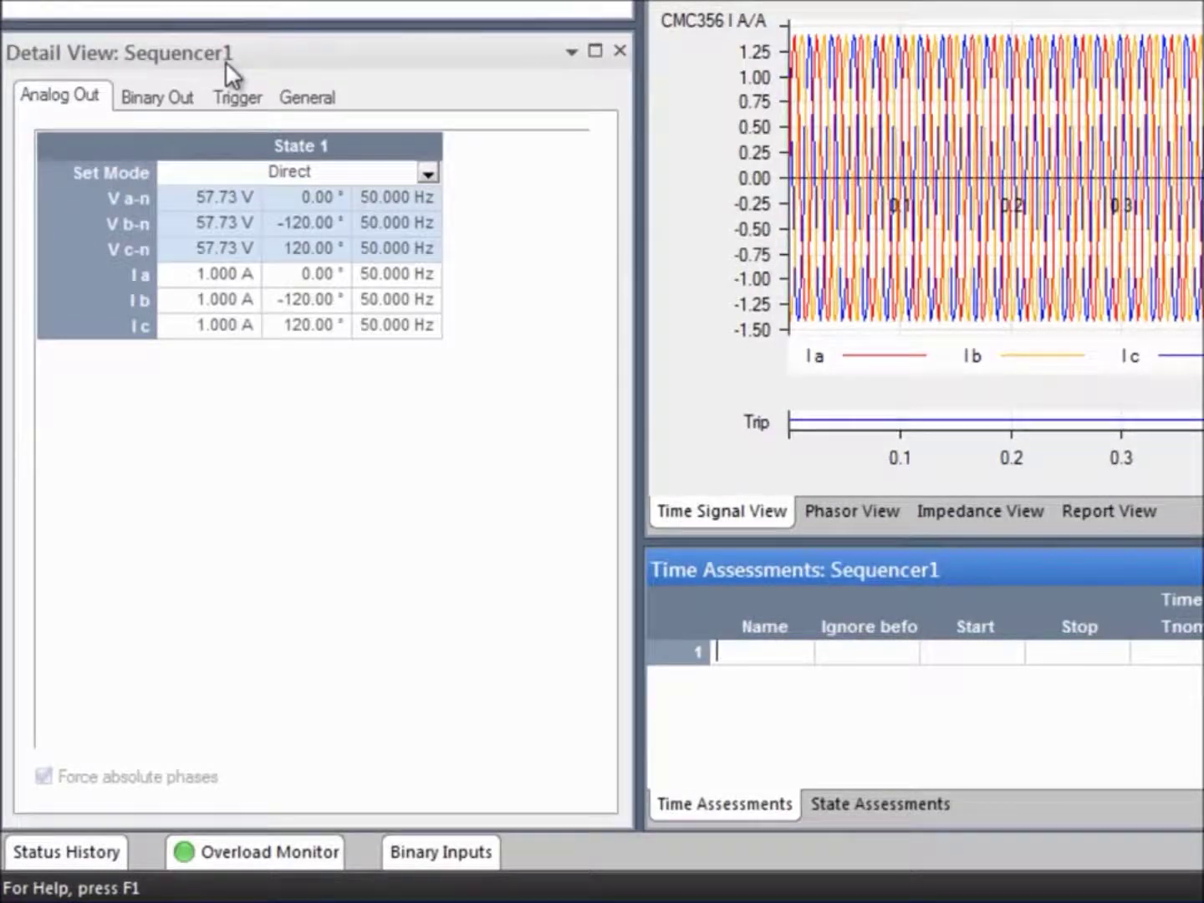
click(426, 172)
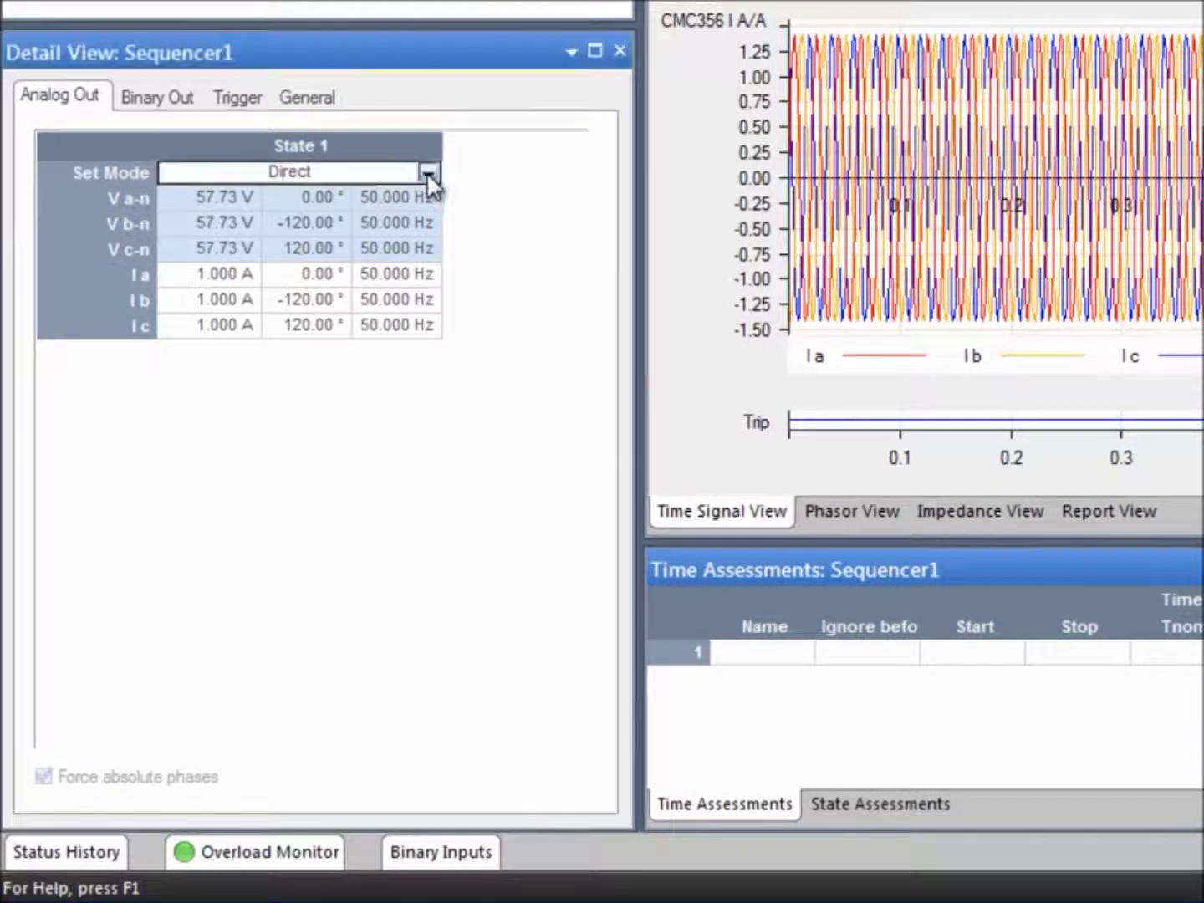
click(427, 172)
click(427, 172)
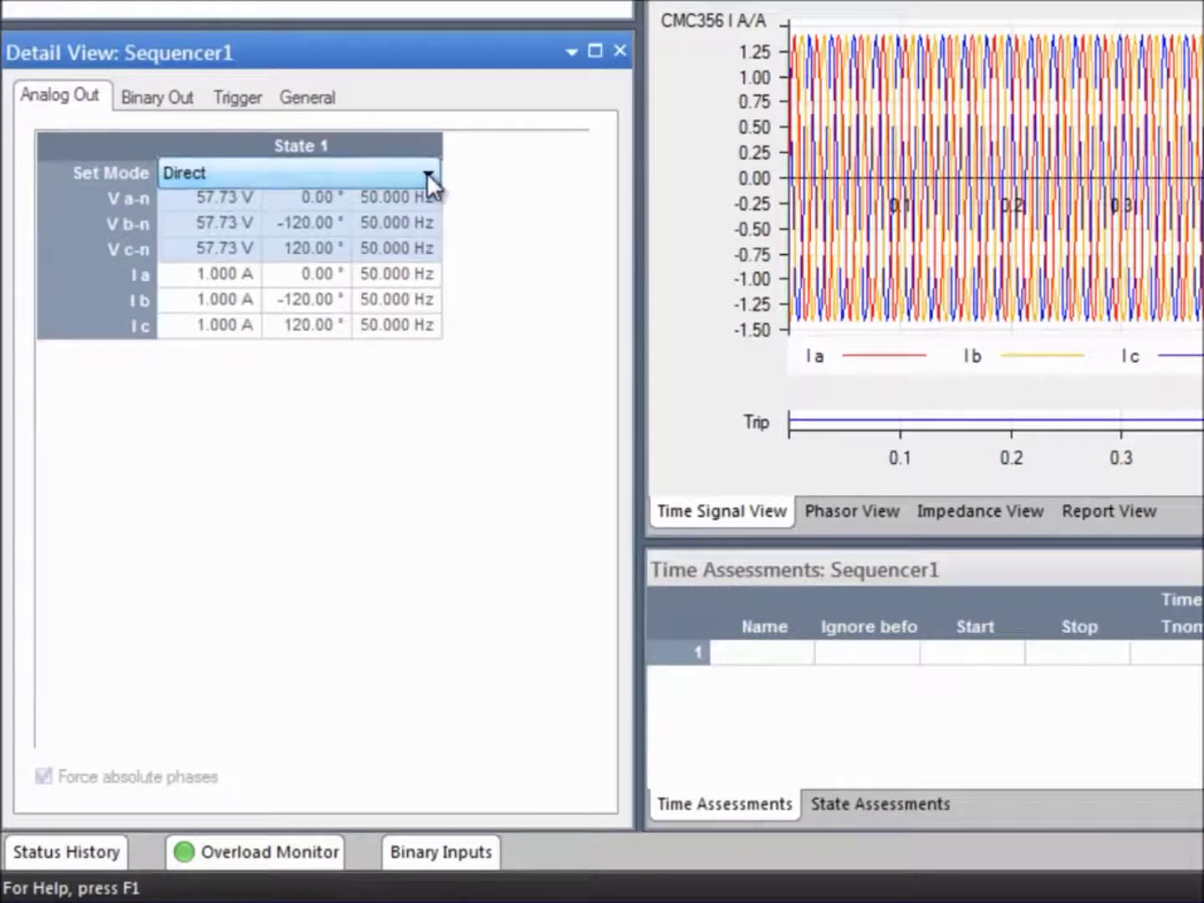
click(183, 101)
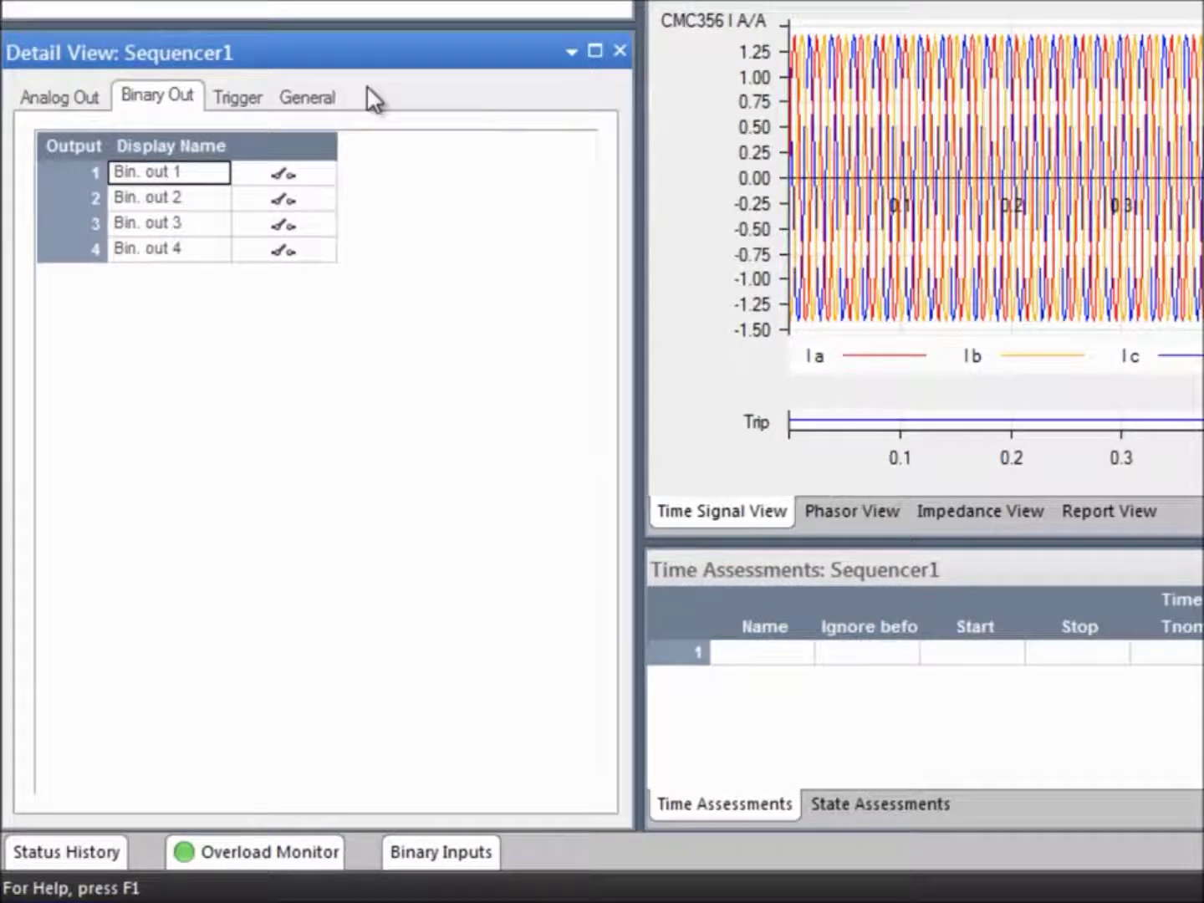
click(251, 94)
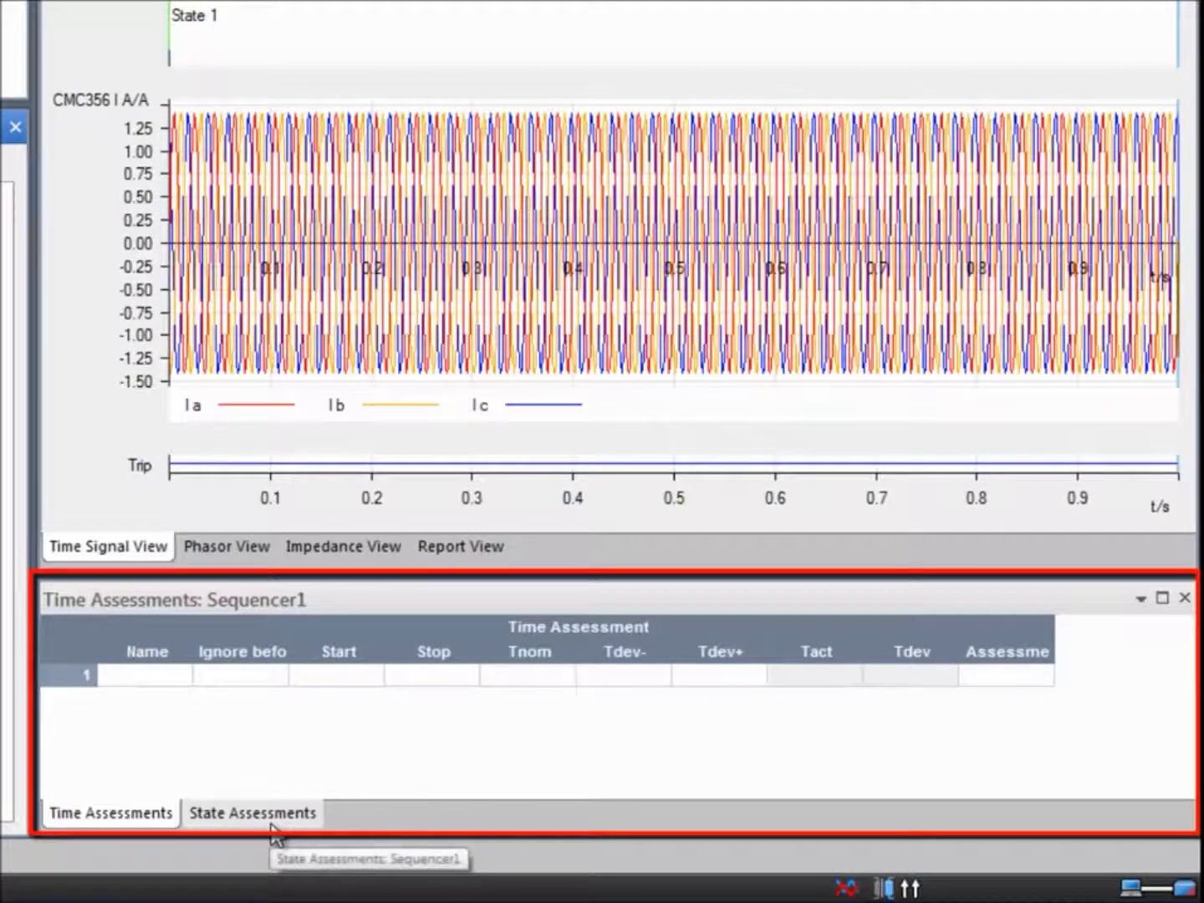
Review State 1's state assessments, then return to the empty time assessments list
click(273, 828)
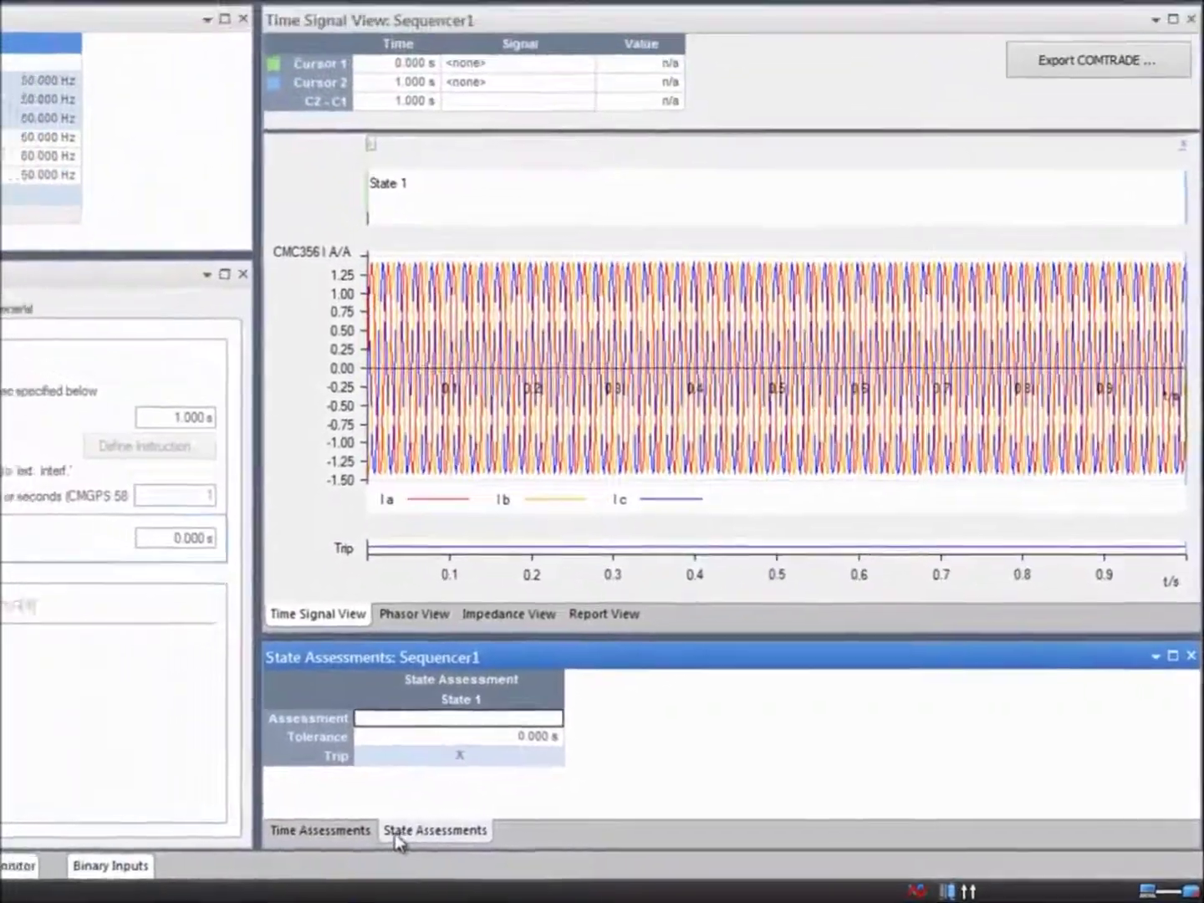
click(348, 837)
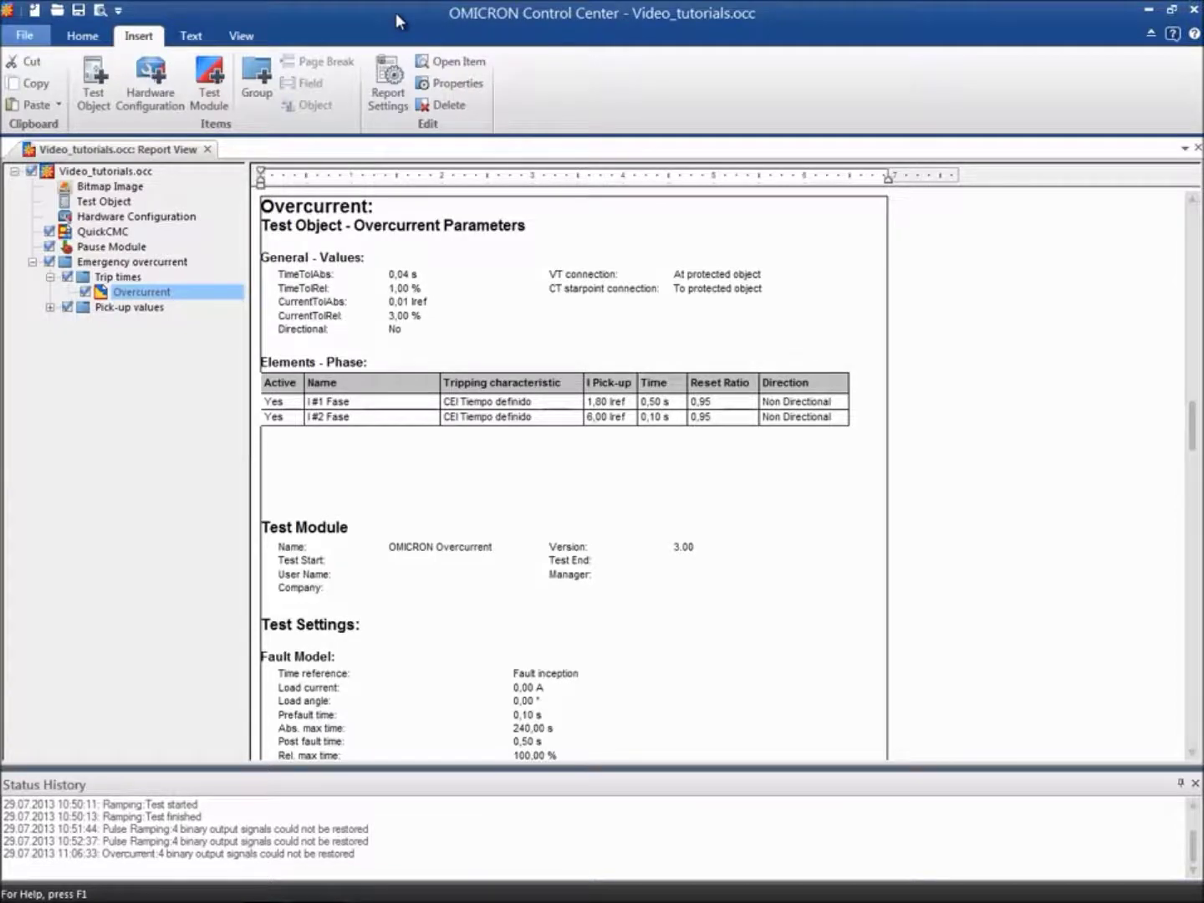
Insert a State Sequencer module from the test module list into Video_tutorials.occ
click(215, 75)
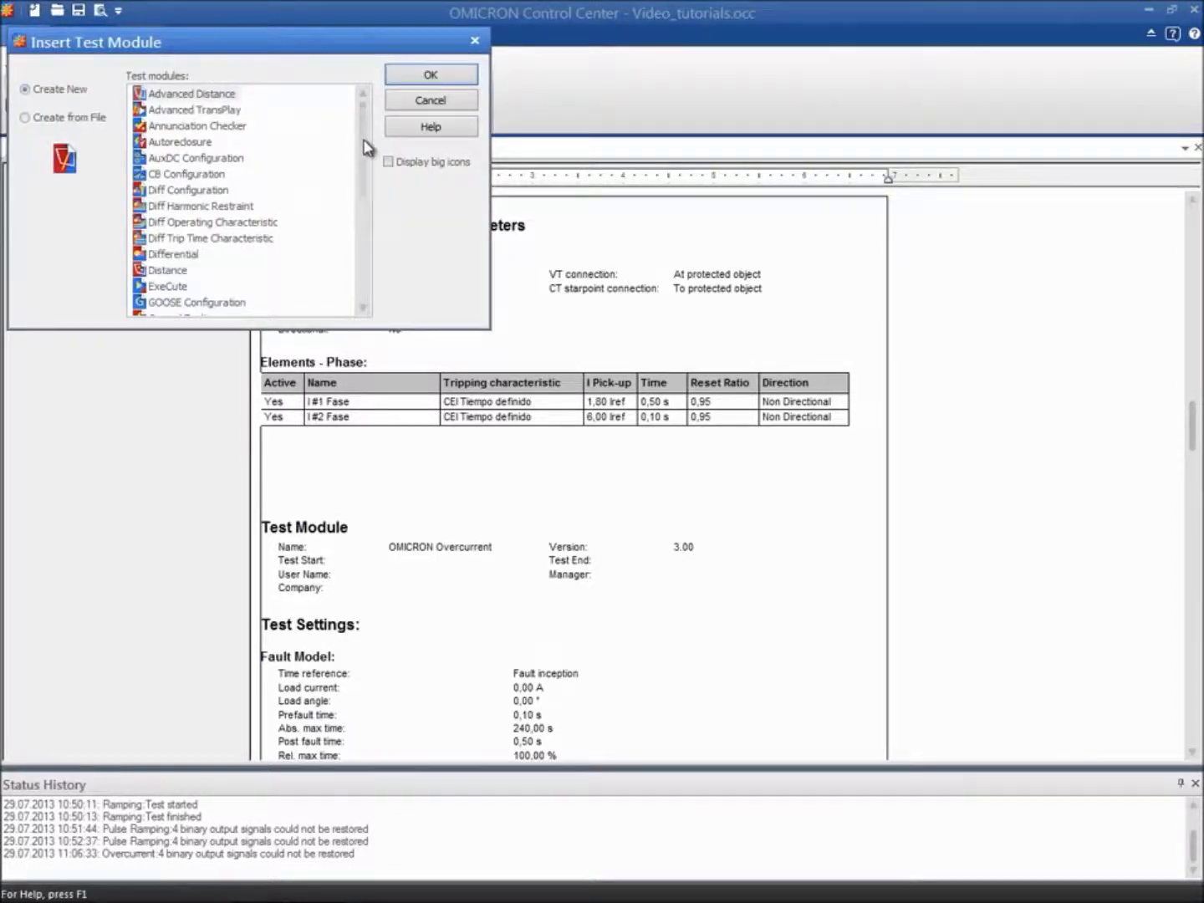
drag(368, 149, 363, 268)
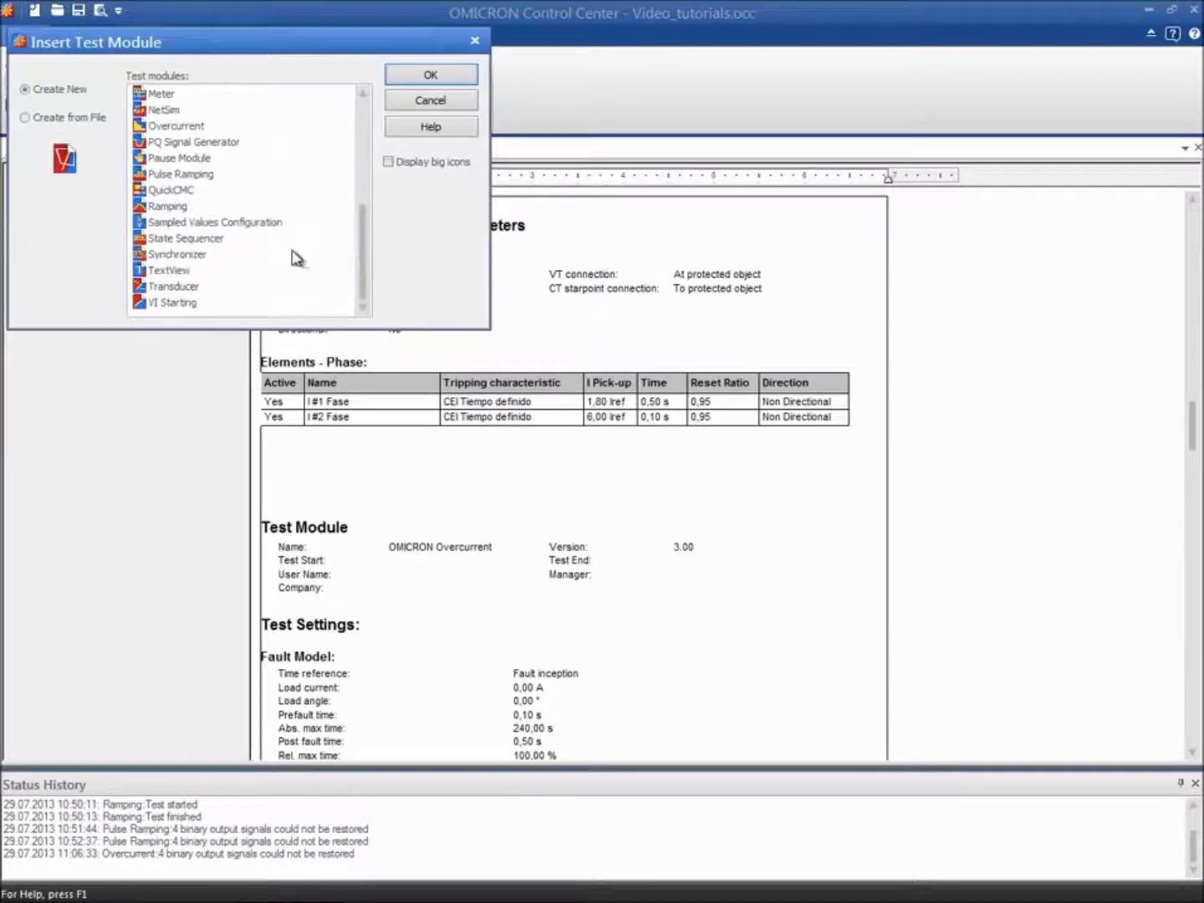
click(221, 240)
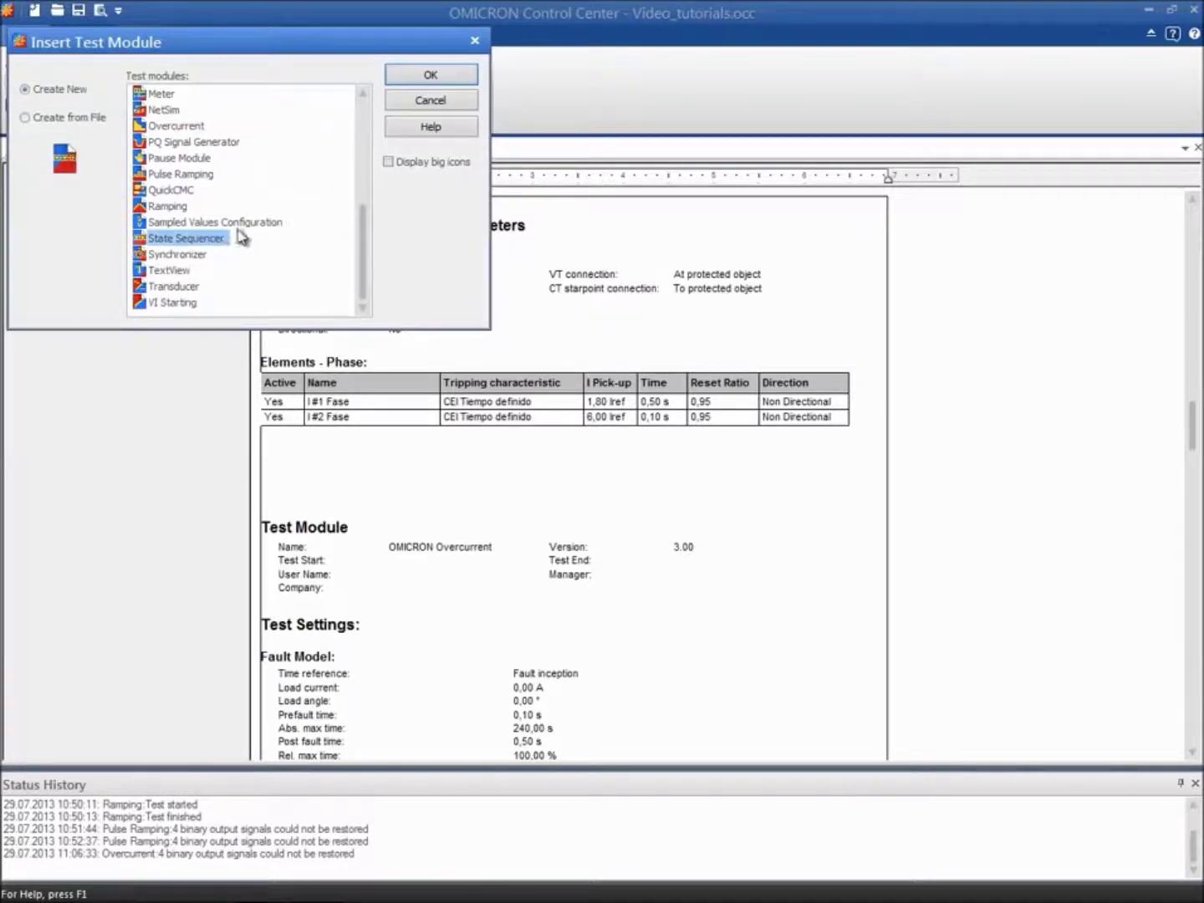
click(411, 80)
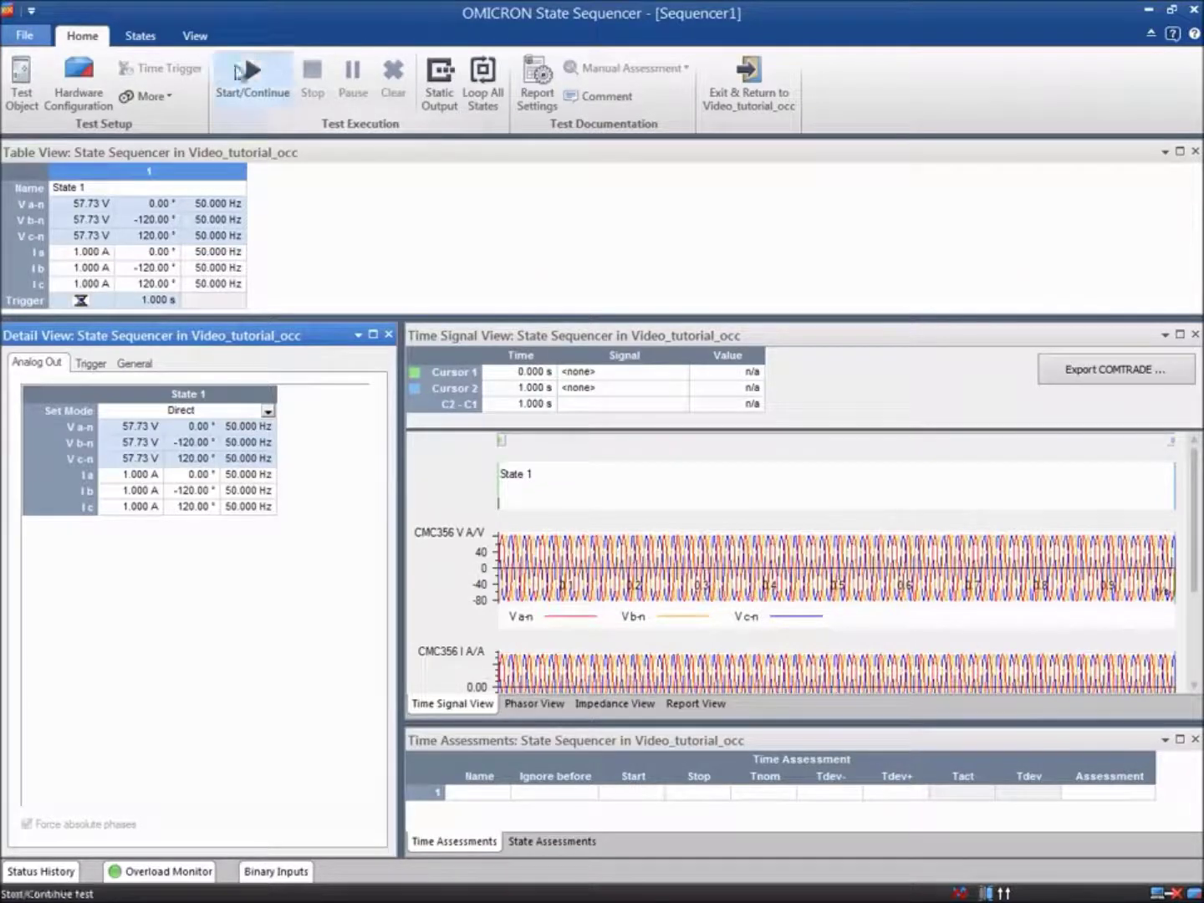
In the Hardware Configuration analog outputs, set V a-n, V b-n and V c-n to Not used and apply
click(94, 99)
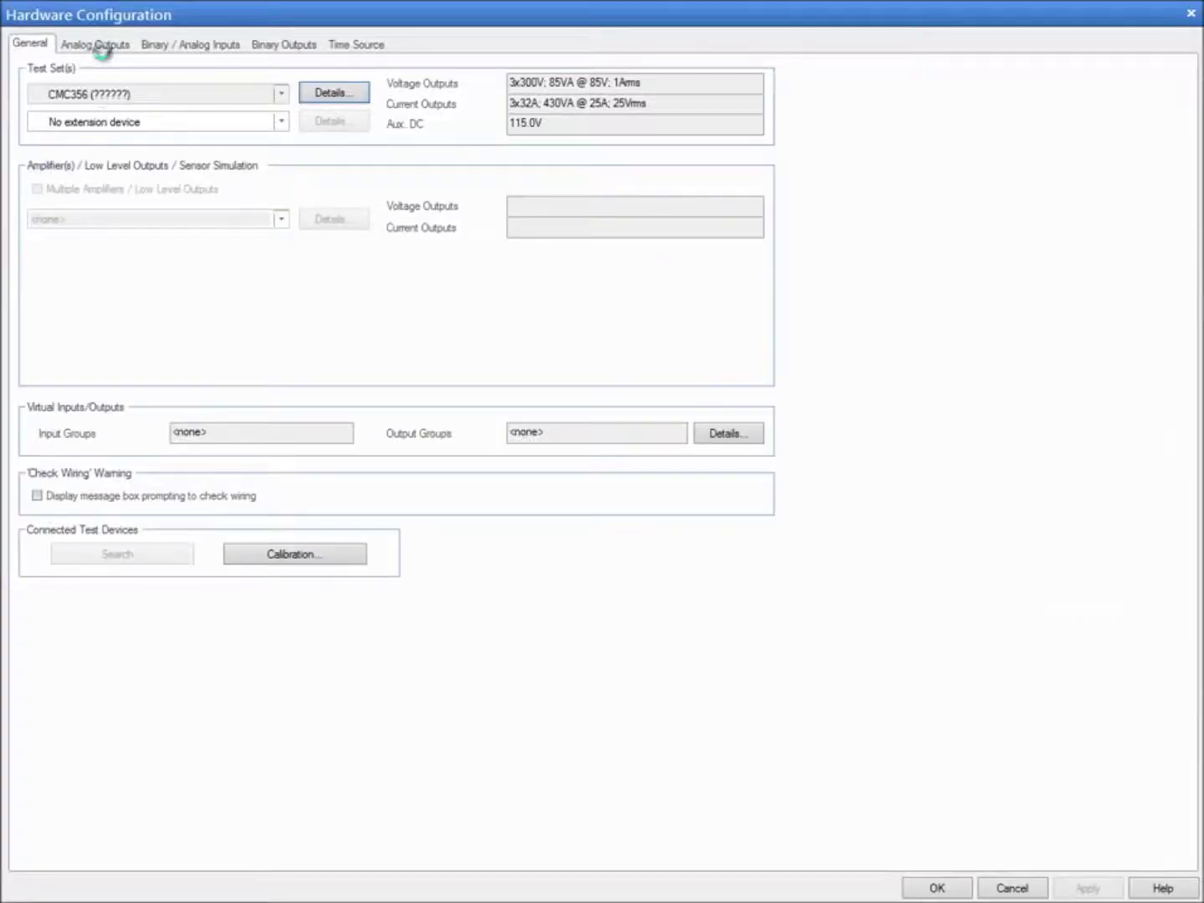
click(103, 45)
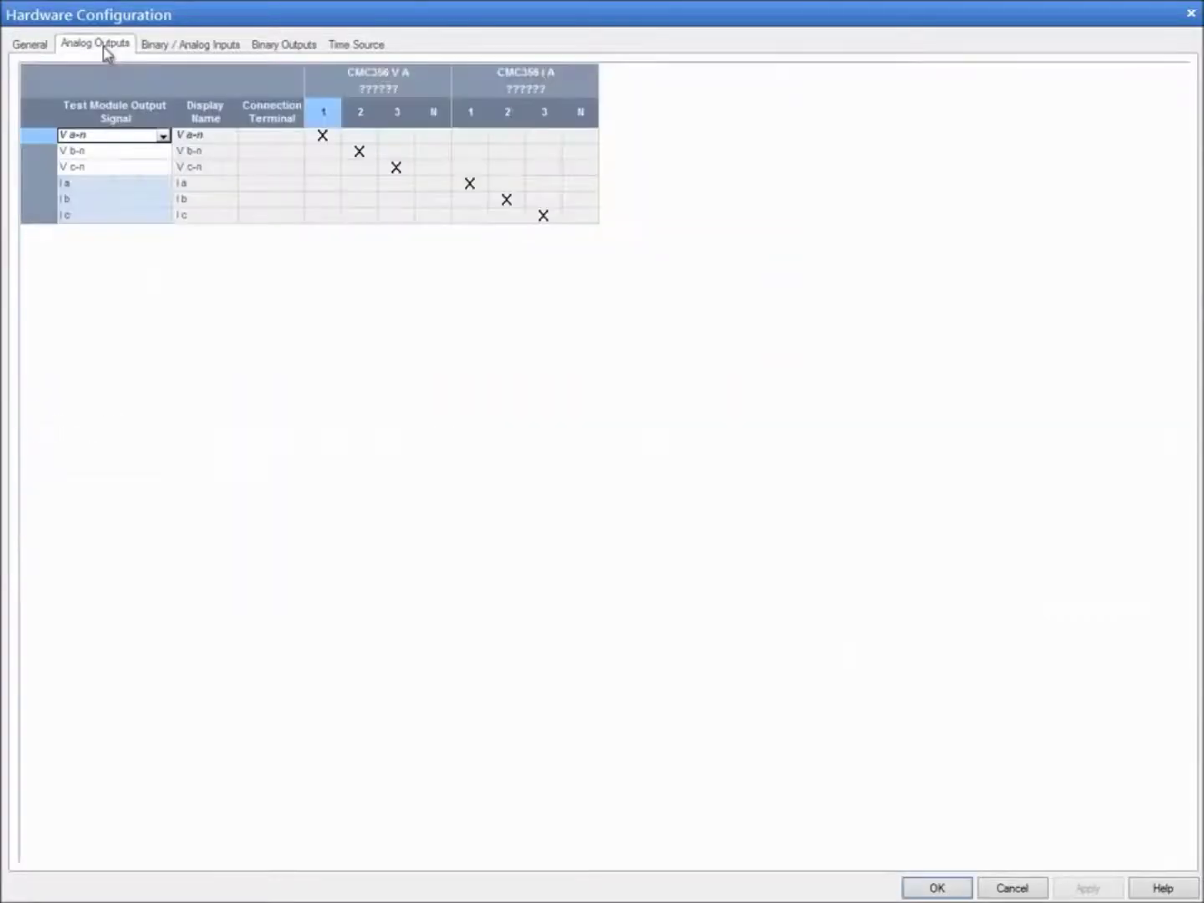
click(162, 135)
click(164, 154)
click(161, 155)
click(163, 152)
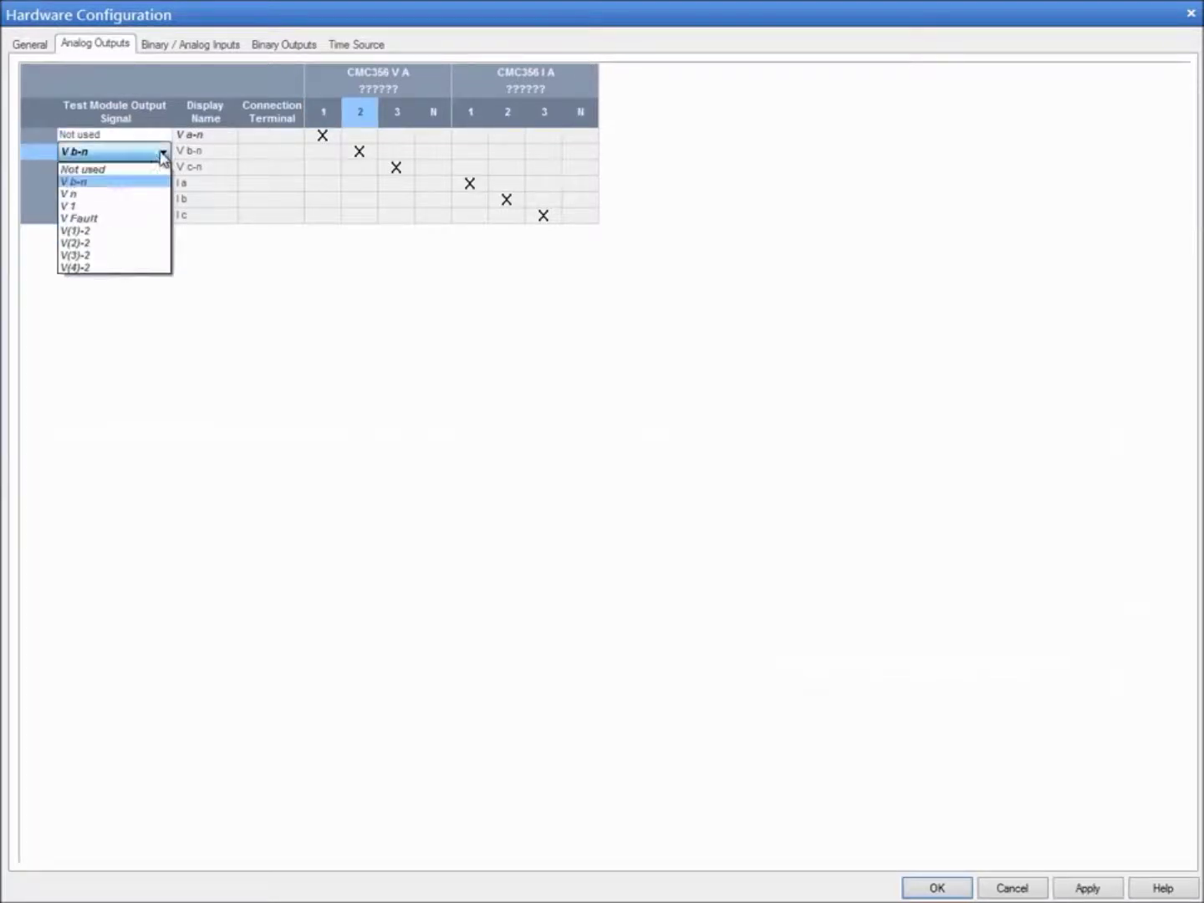
click(156, 168)
click(156, 171)
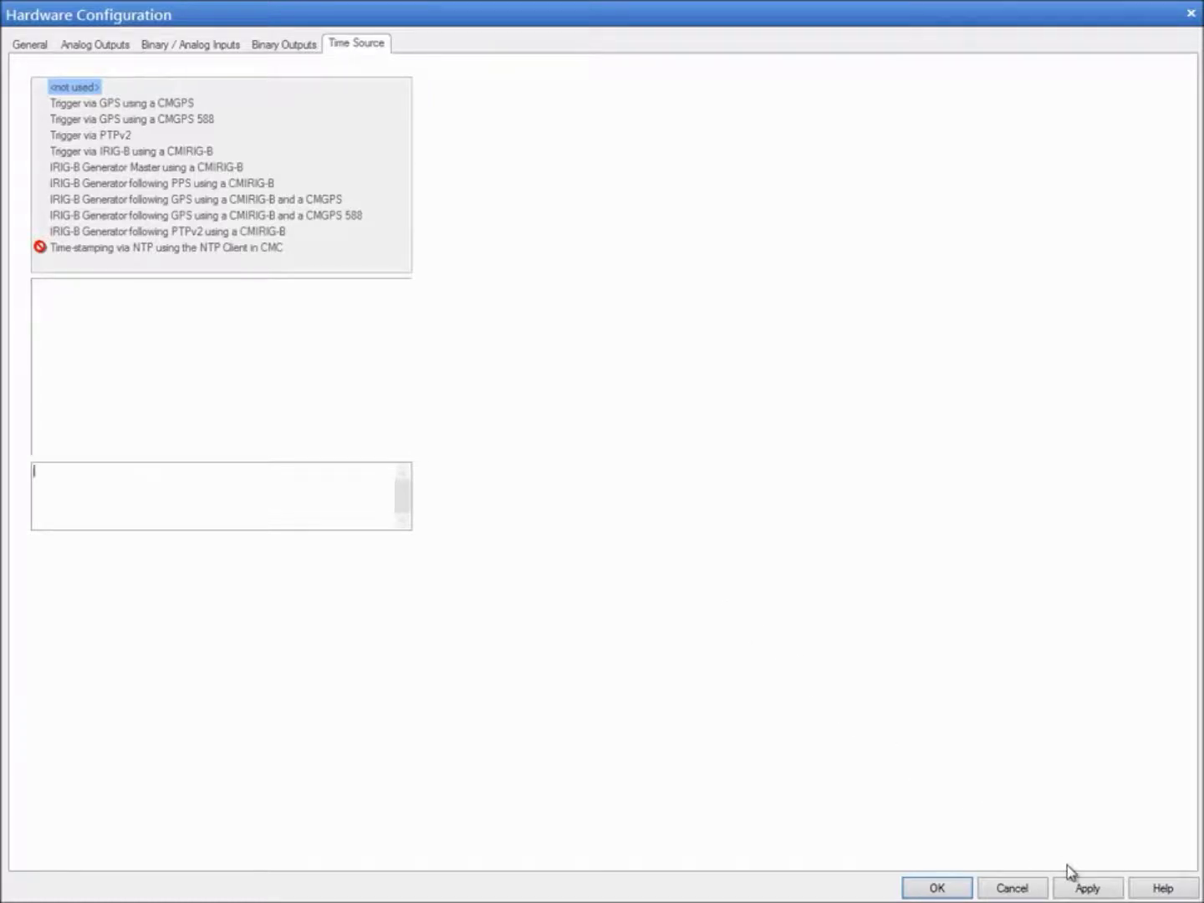
click(1085, 887)
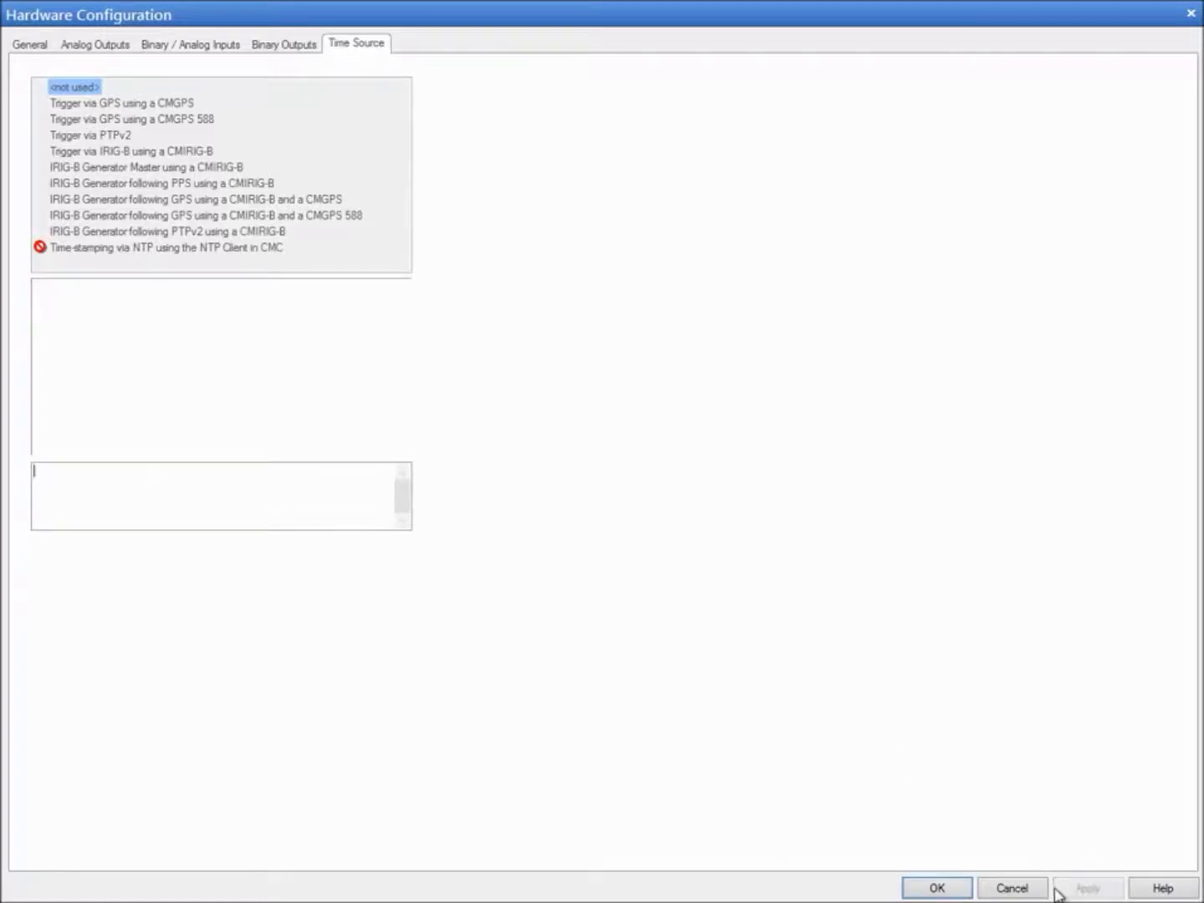
click(956, 892)
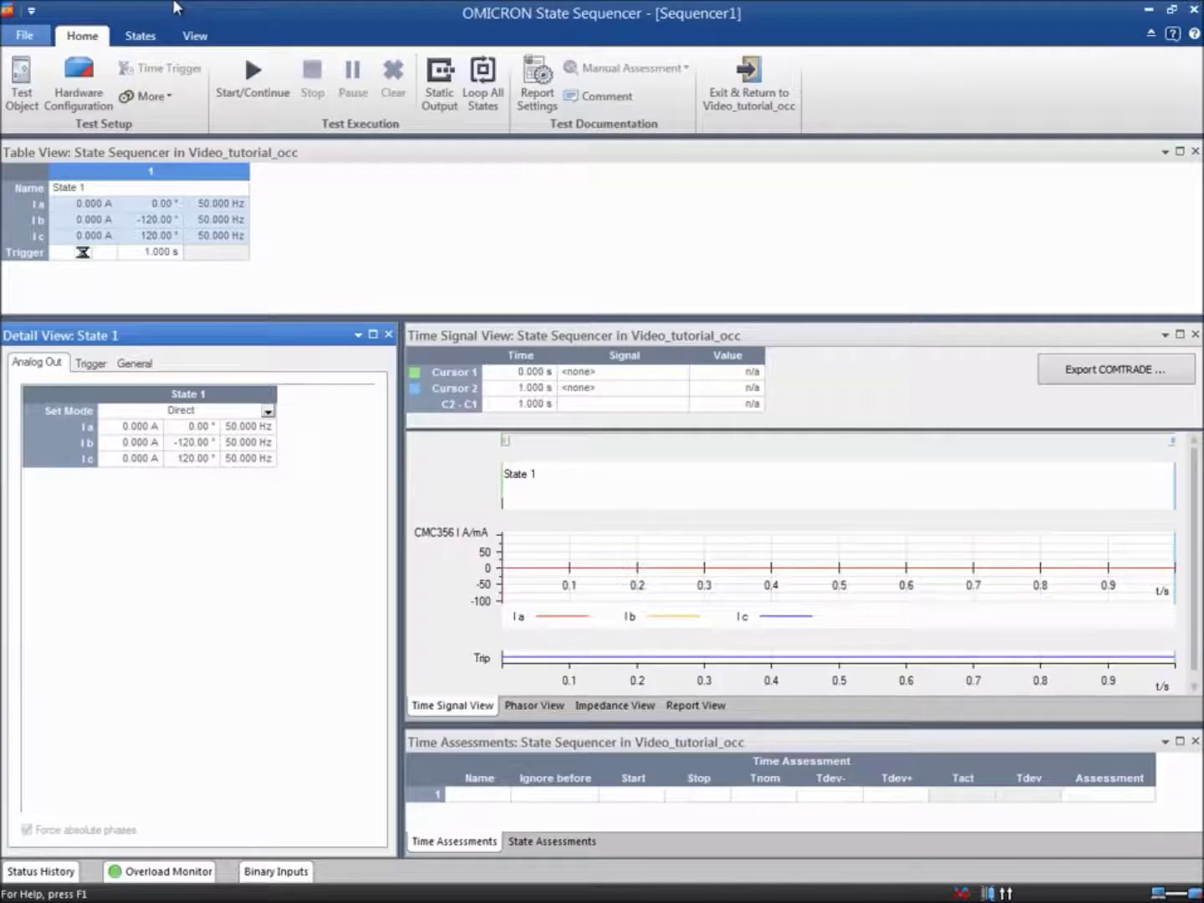
Add four more states after State 1, for five states in total
click(141, 36)
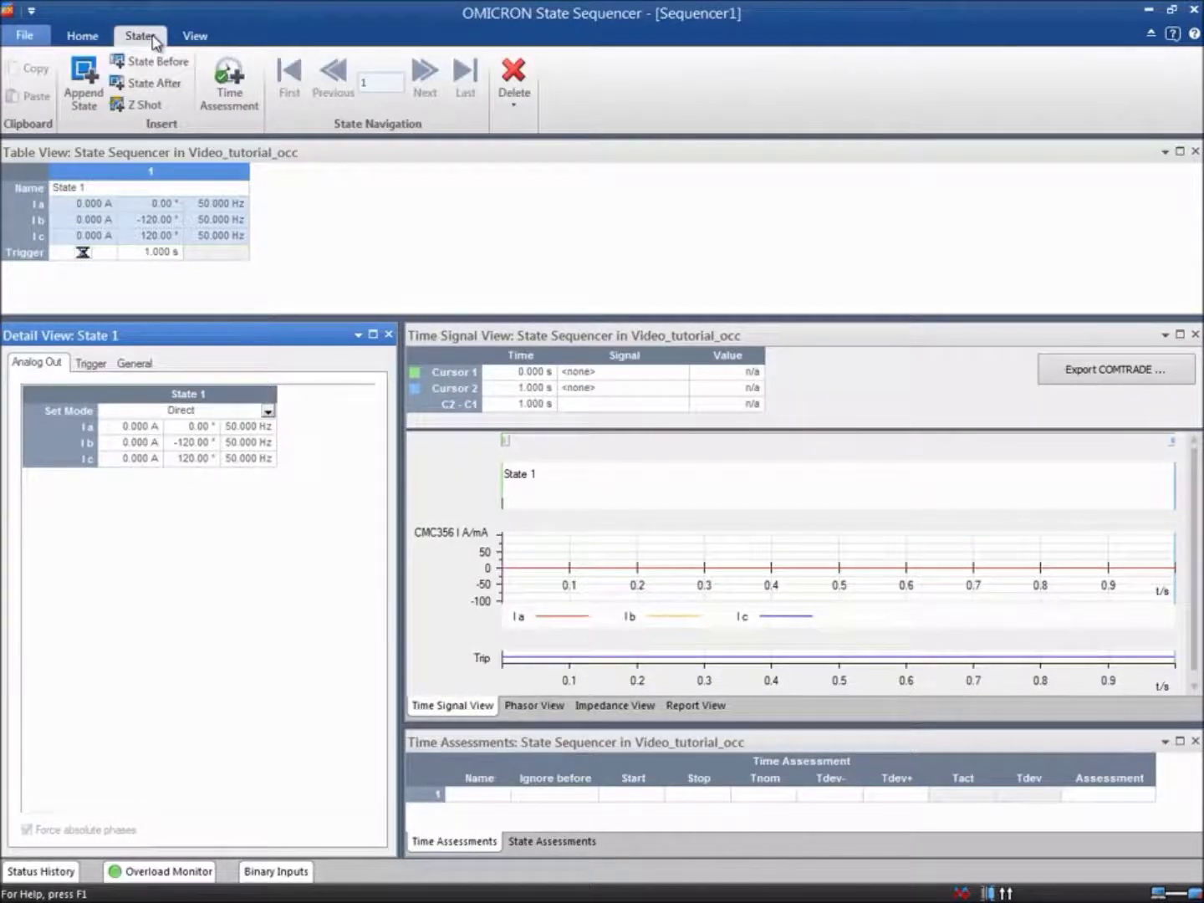
click(157, 84)
click(159, 84)
click(157, 84)
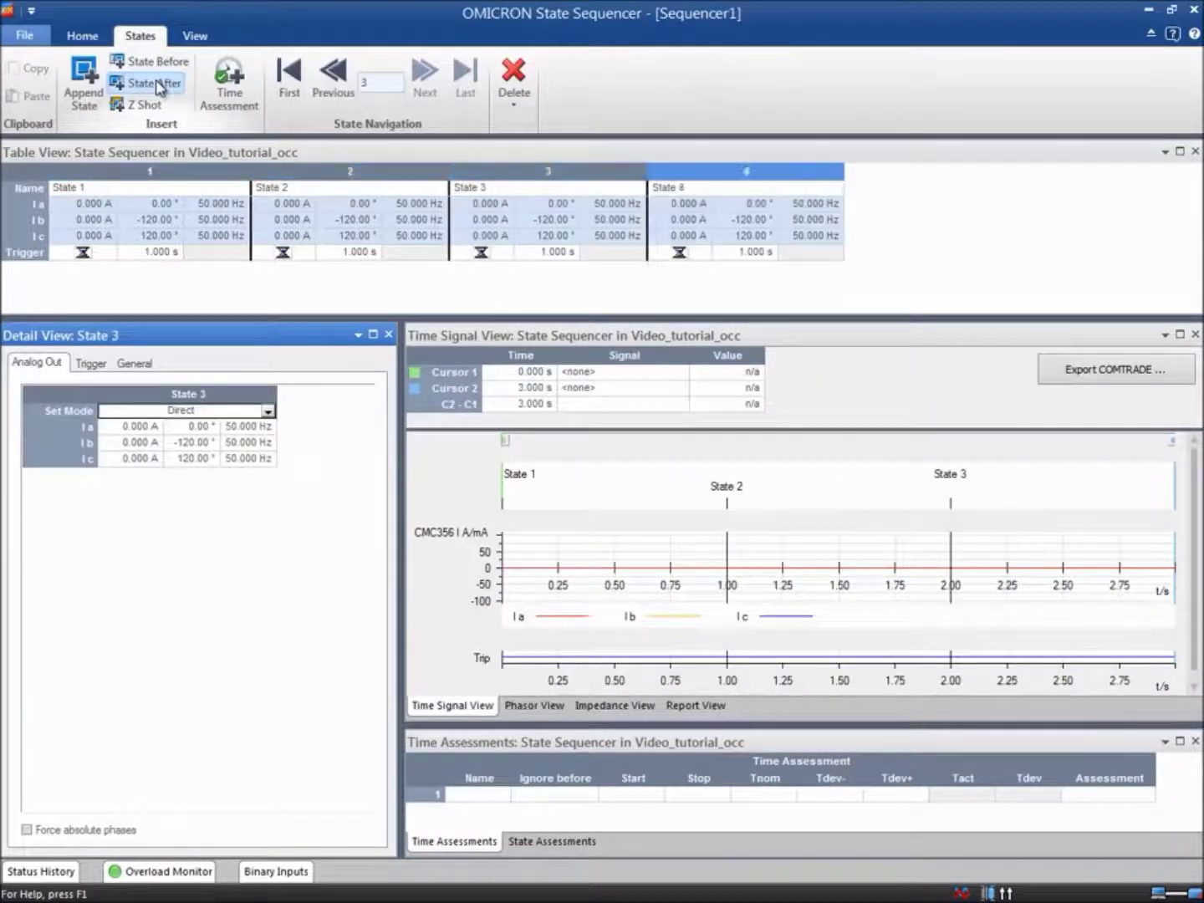
click(158, 84)
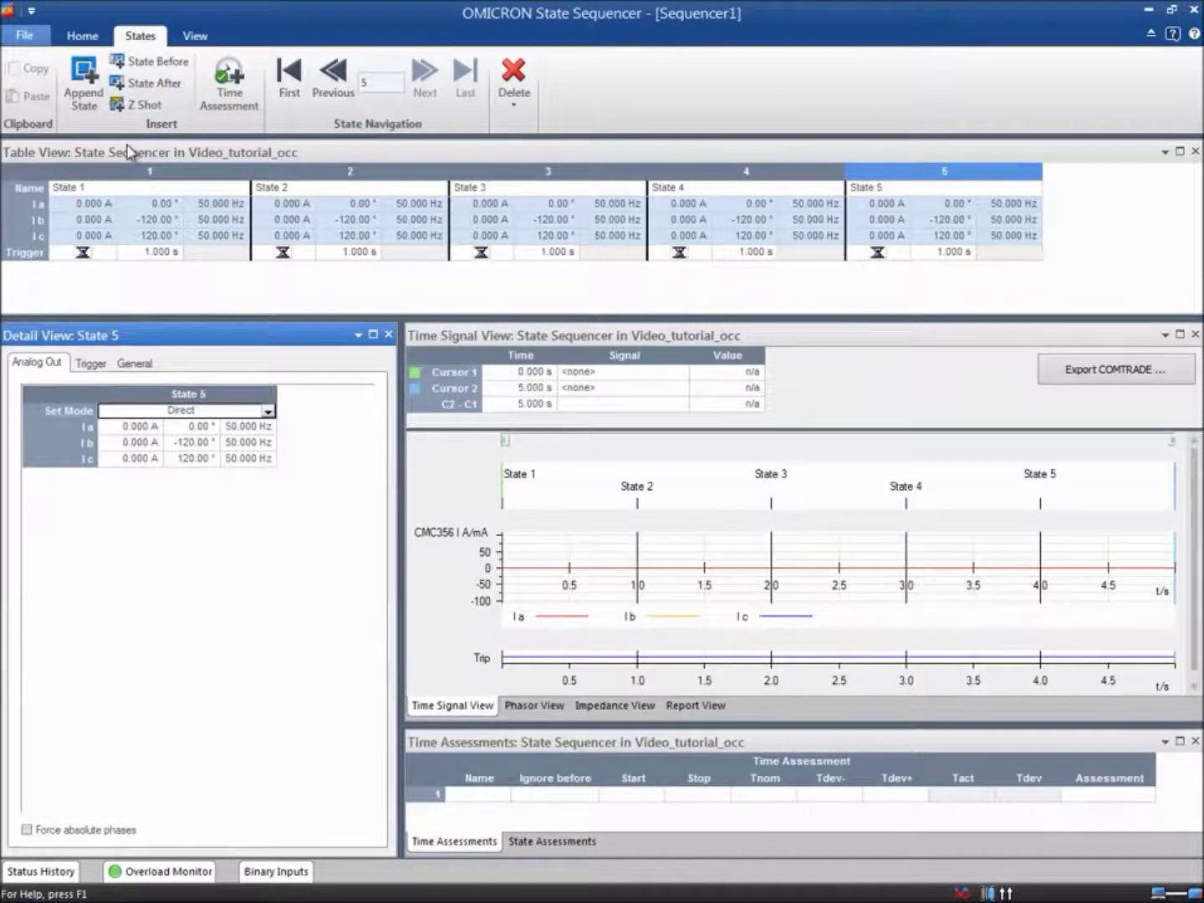
Rename the first three states to Prefault 1, Fault 1 and Prefault 2
click(91, 194)
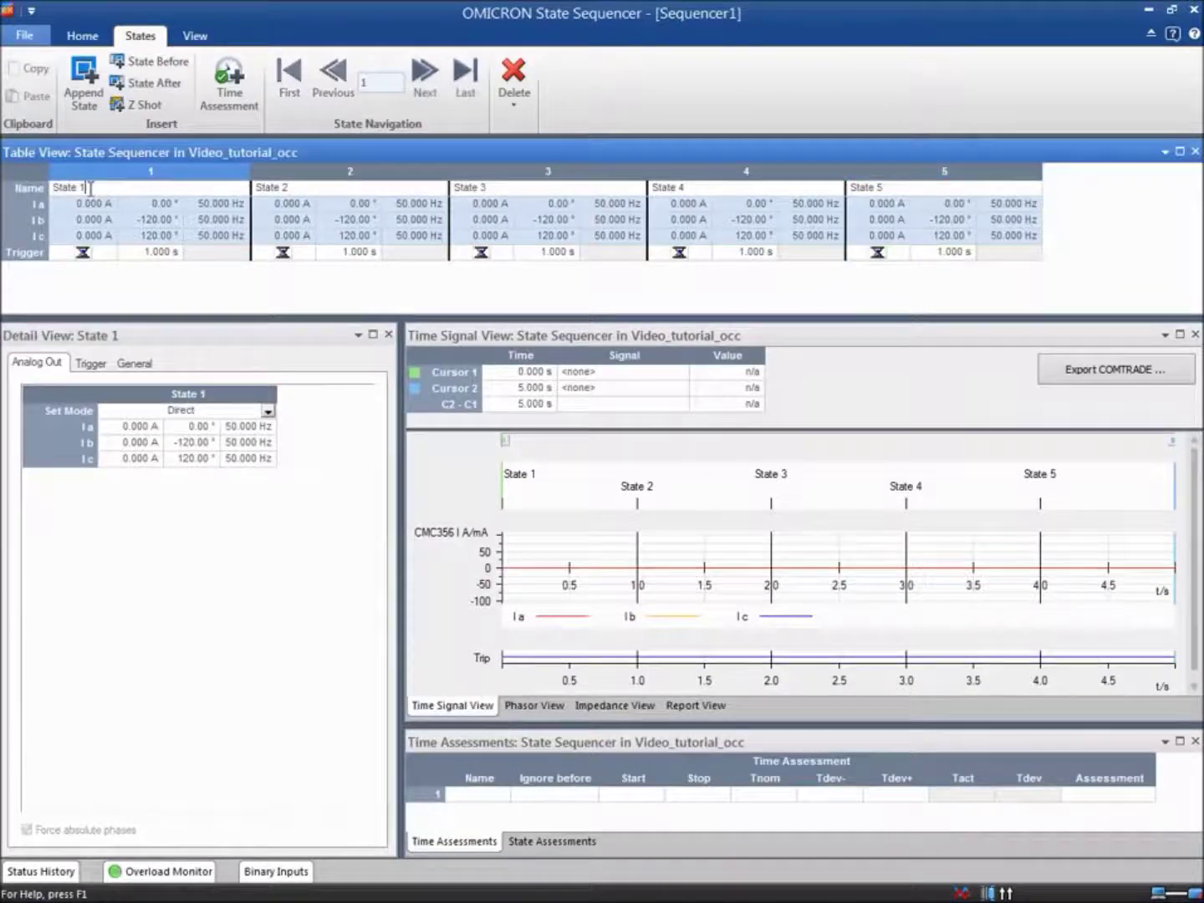
click(72, 192)
text(Prefault 1)
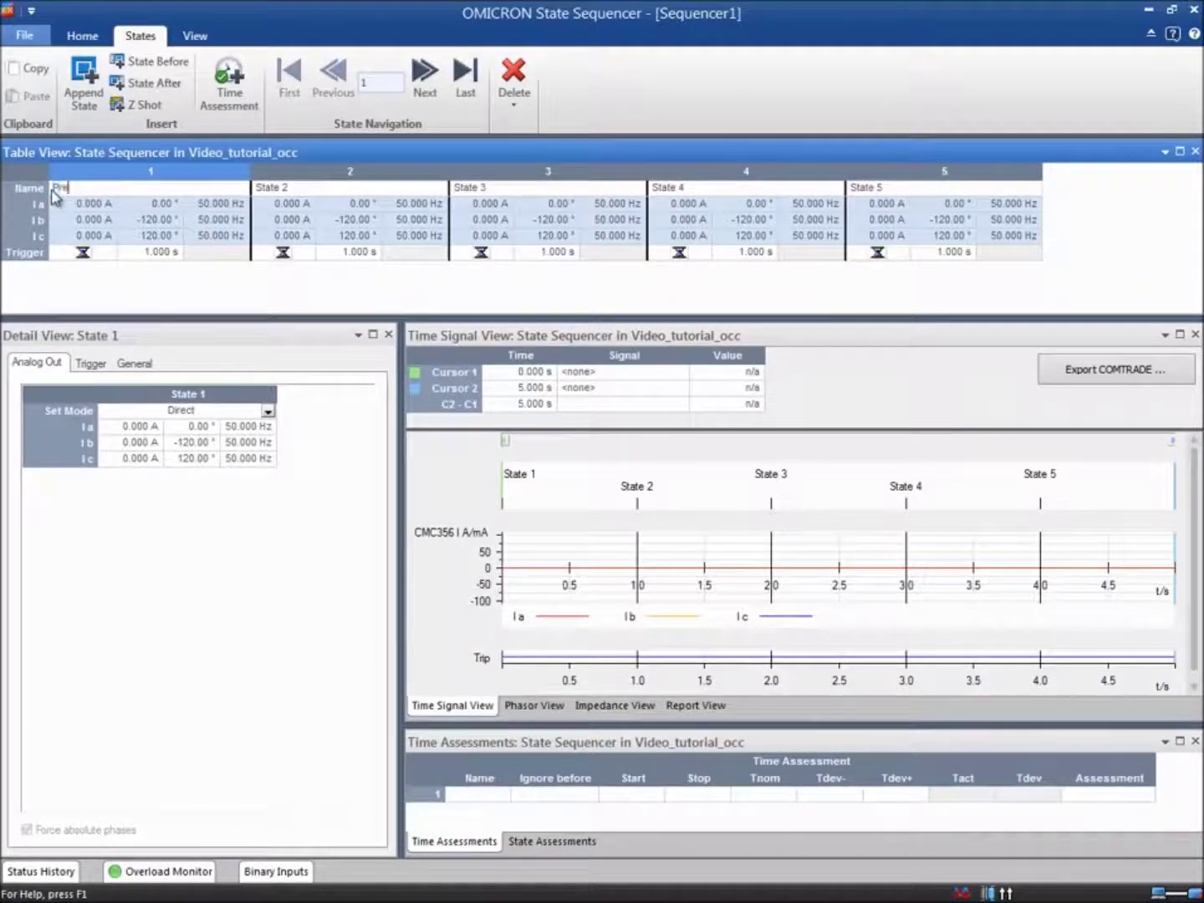
click(299, 190)
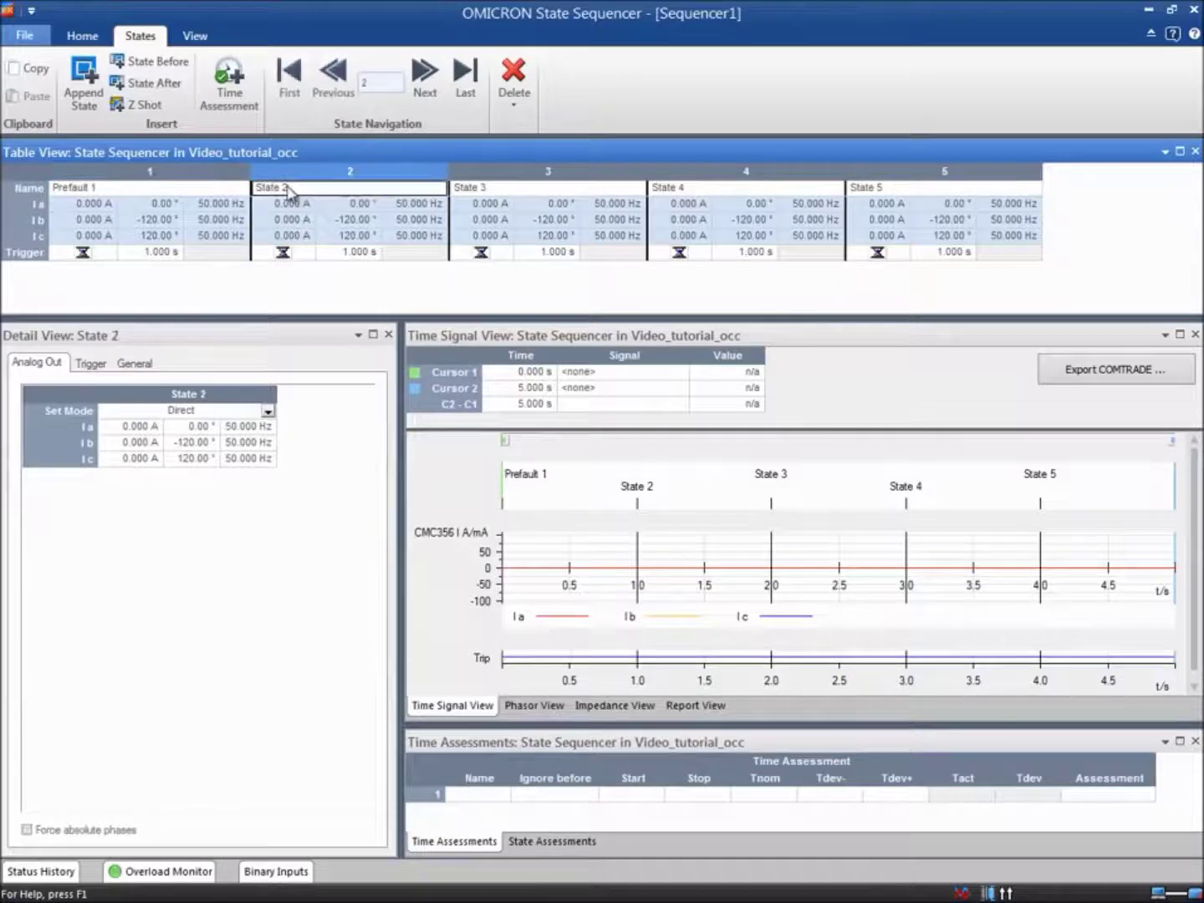
click(259, 188)
text(Fault 1)
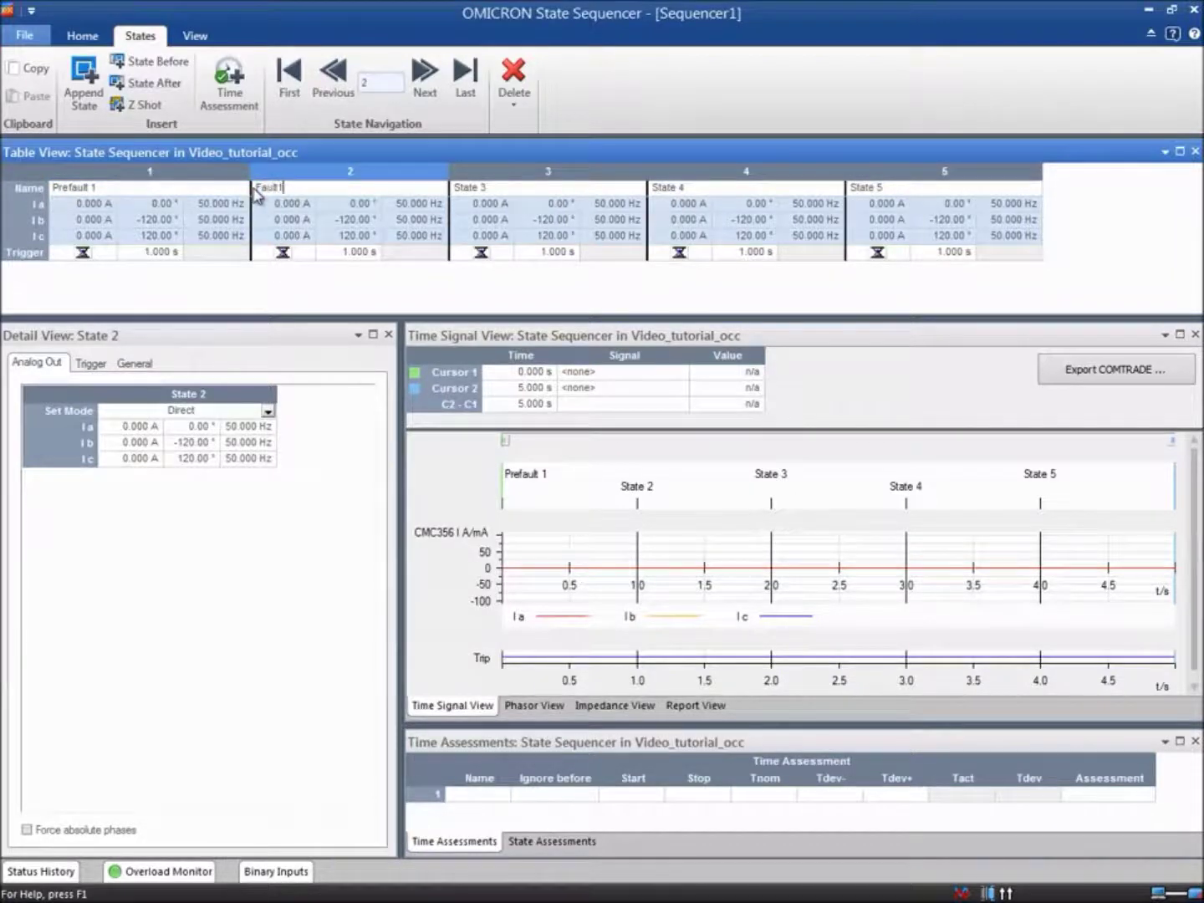
click(457, 189)
click(450, 189)
text(P)
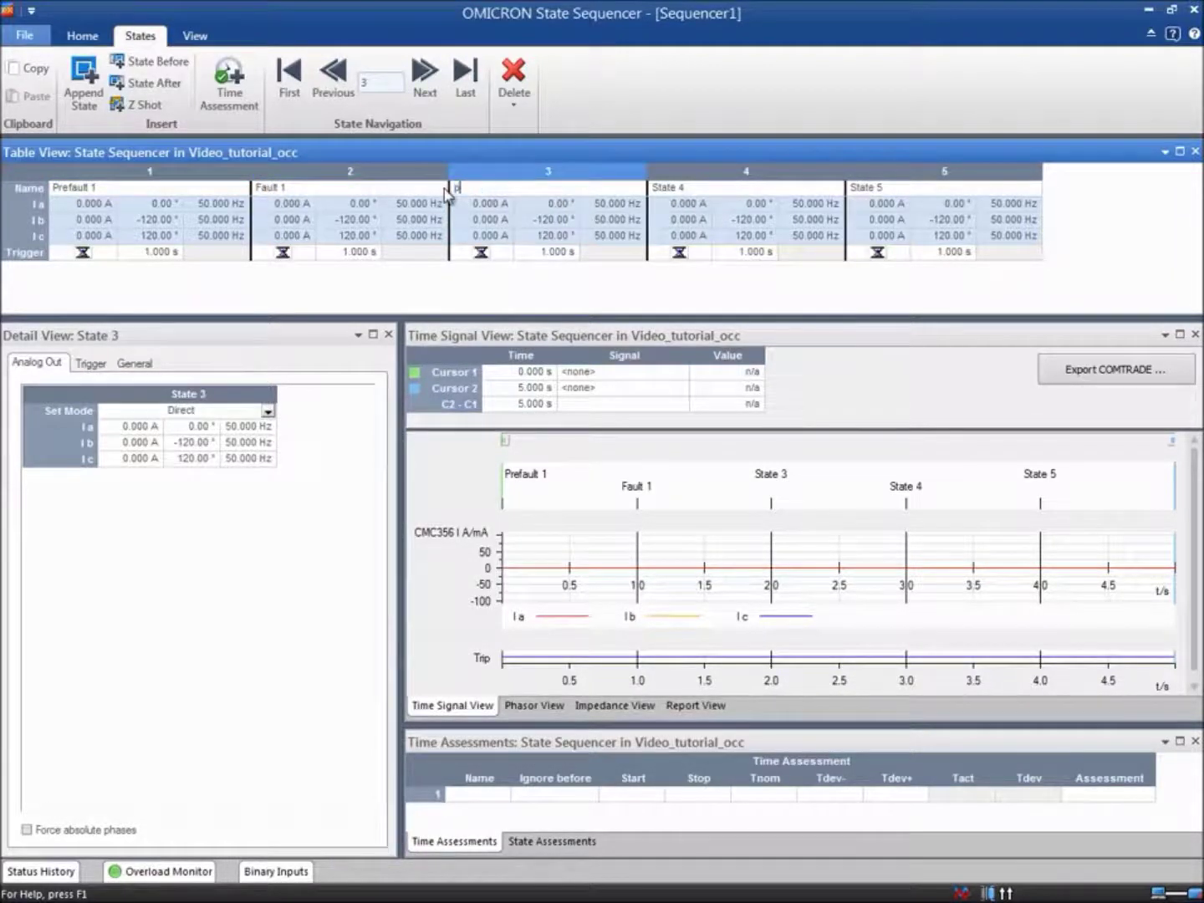
text(refault 2)
Rename the fourth and fifth states to Fault 2 and Postfault
click(676, 200)
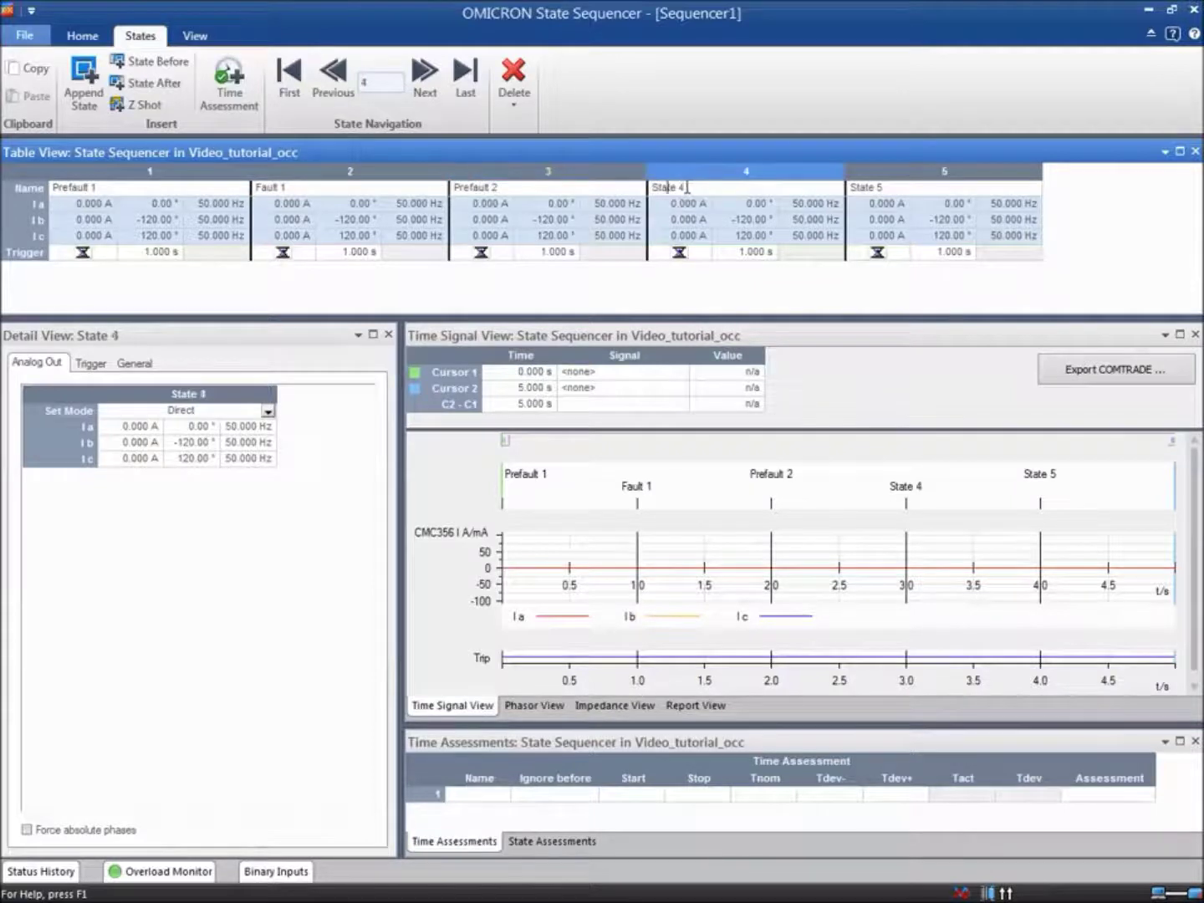
click(644, 189)
text(Fault 2)
click(891, 201)
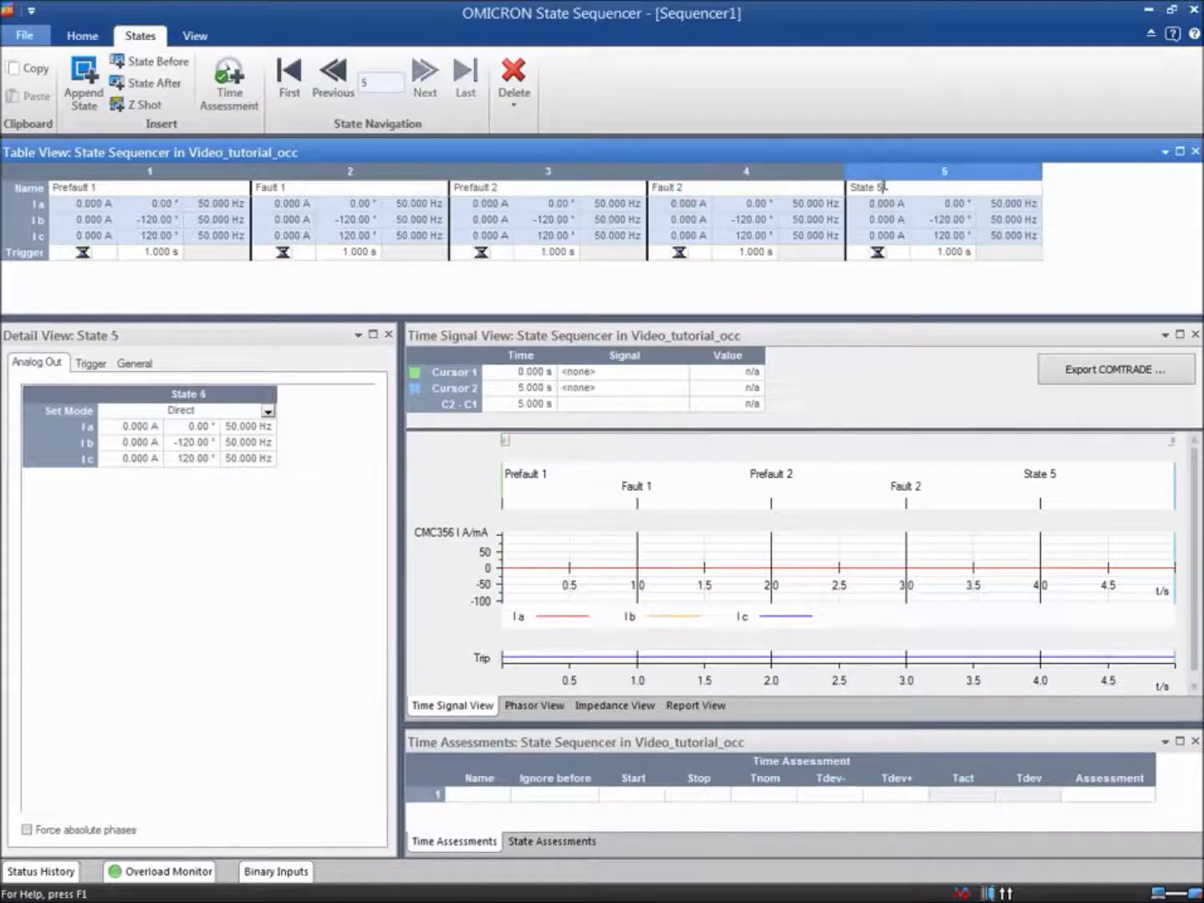
click(855, 189)
text(Postfault)
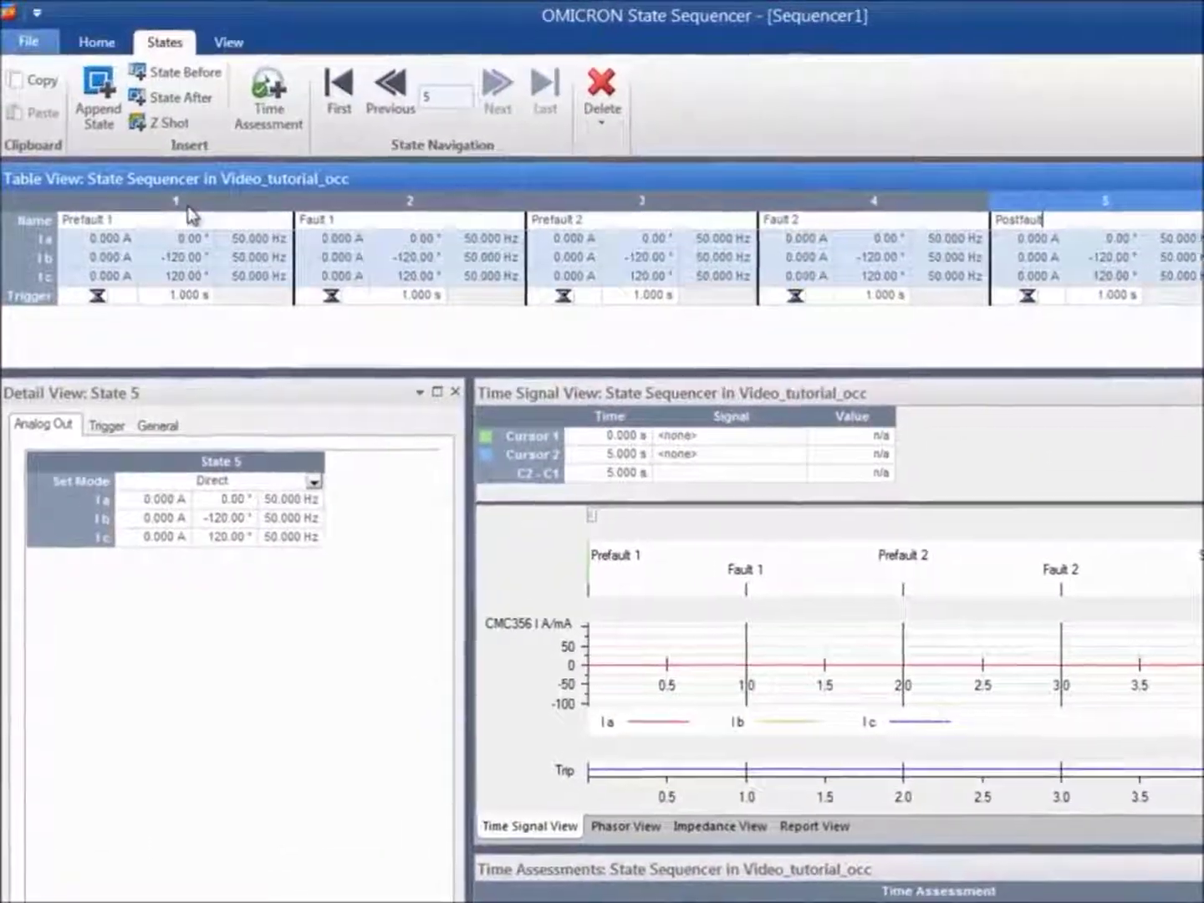
Check that Prefault 1 ends on a 1.000 s timeout, then select the Fault 1 state
click(189, 216)
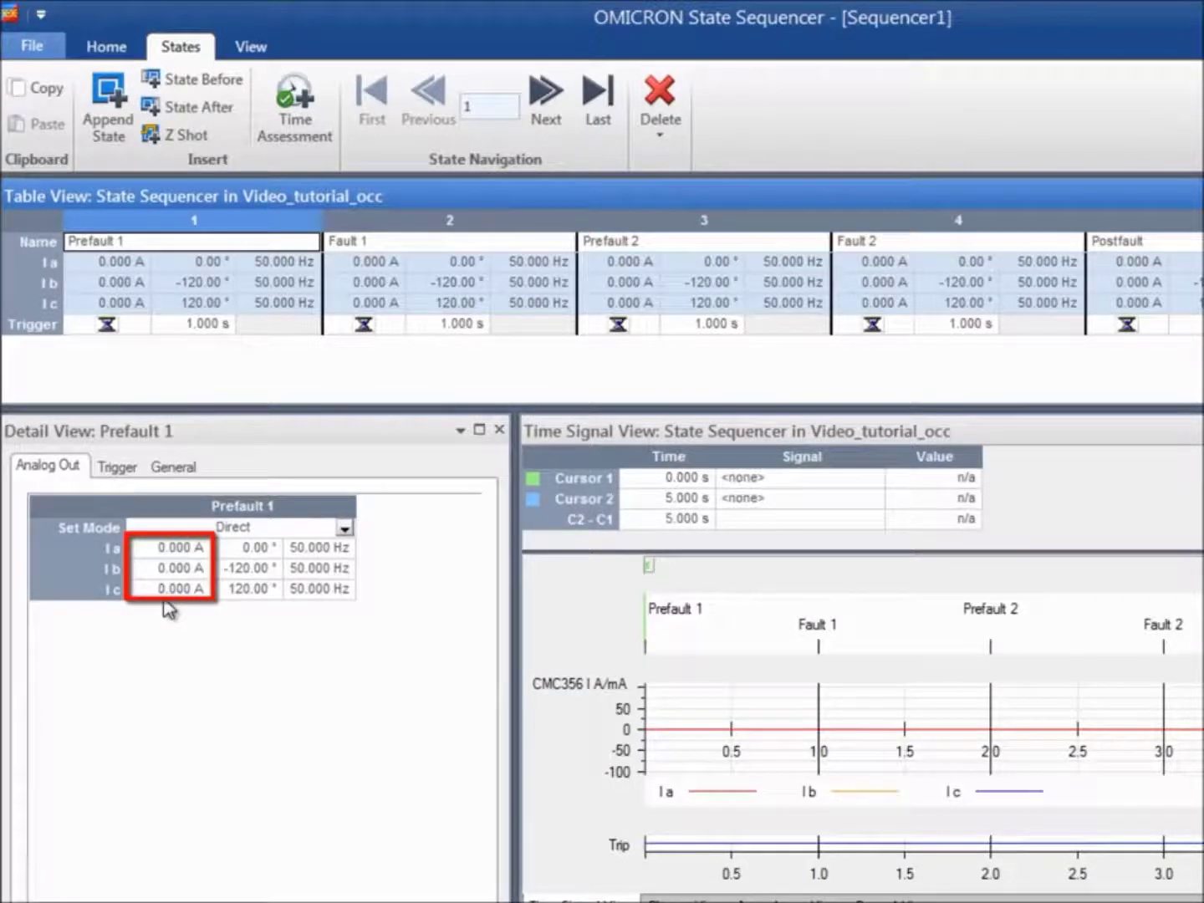
click(128, 467)
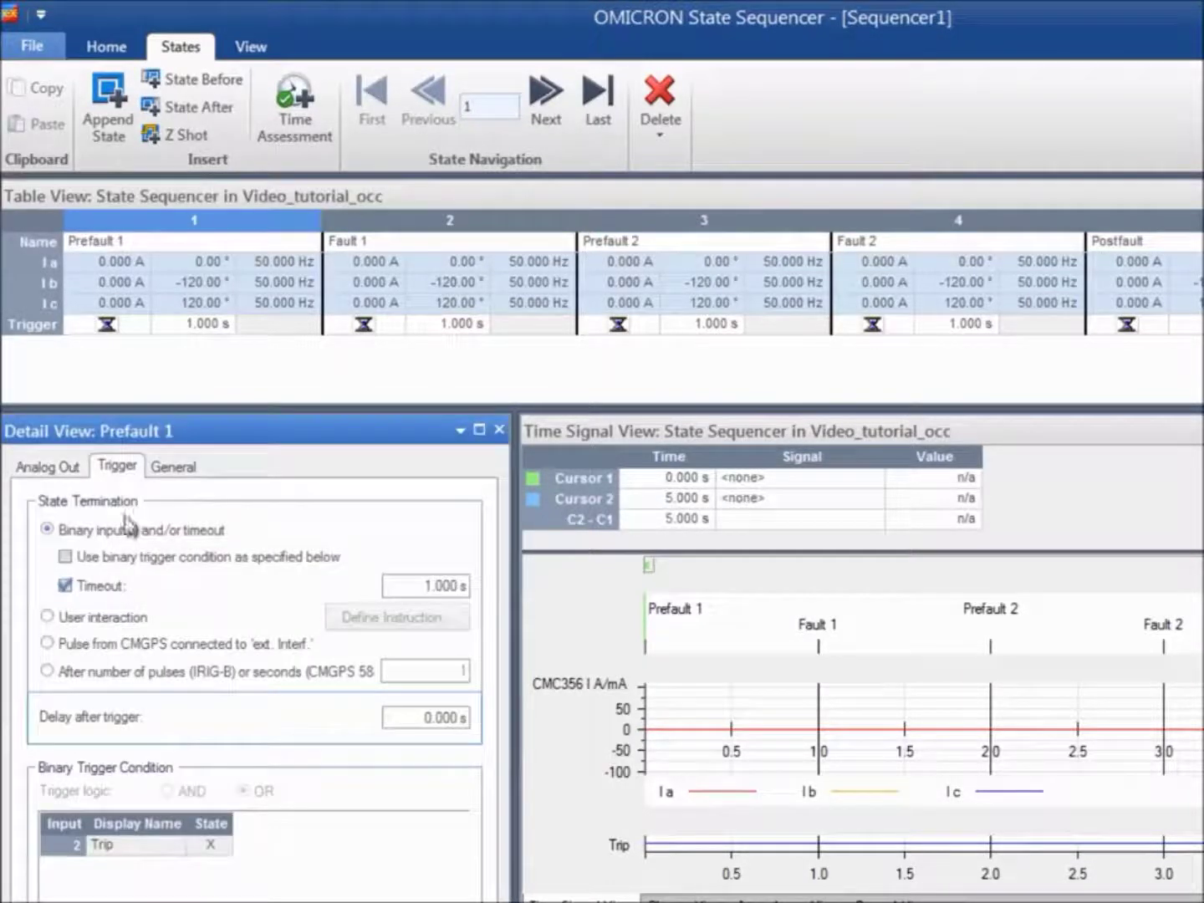
drag(411, 585, 464, 585)
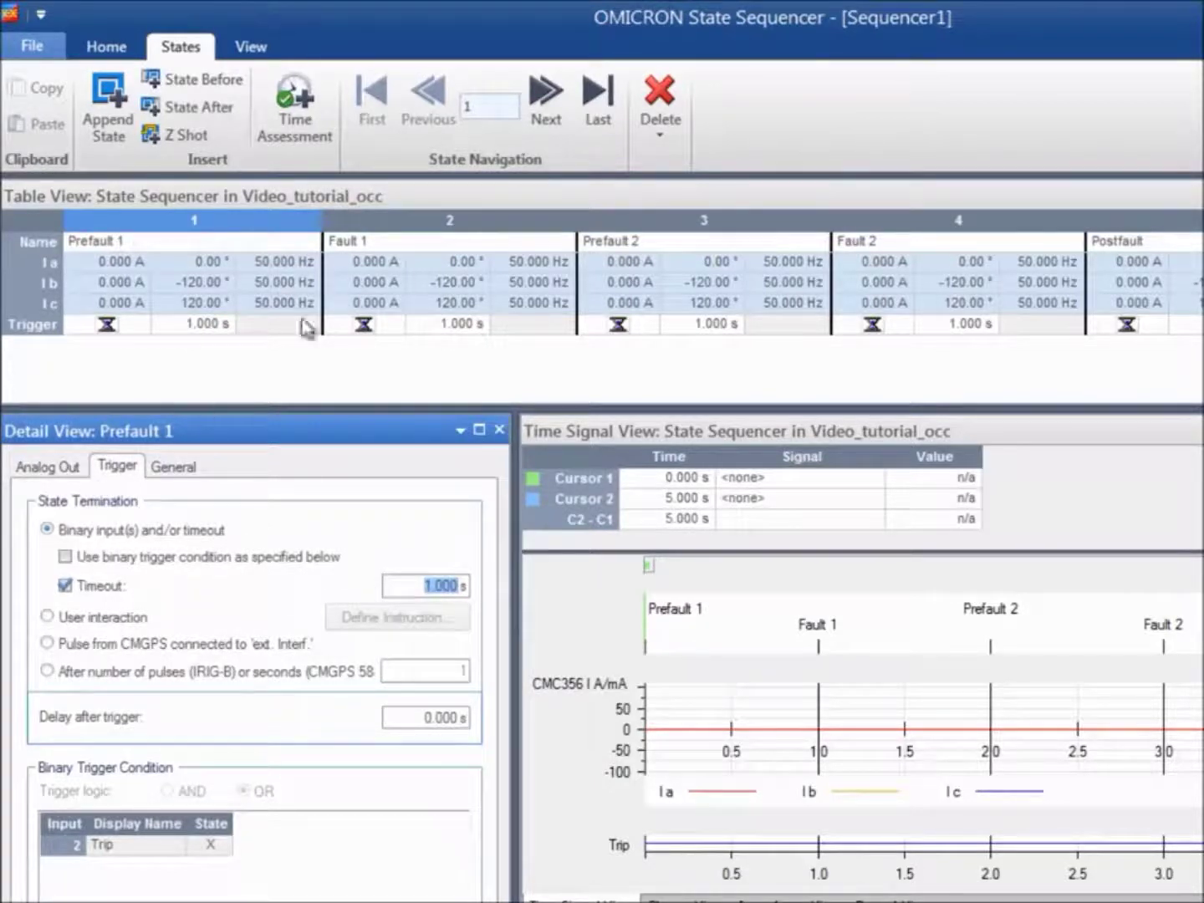
click(389, 239)
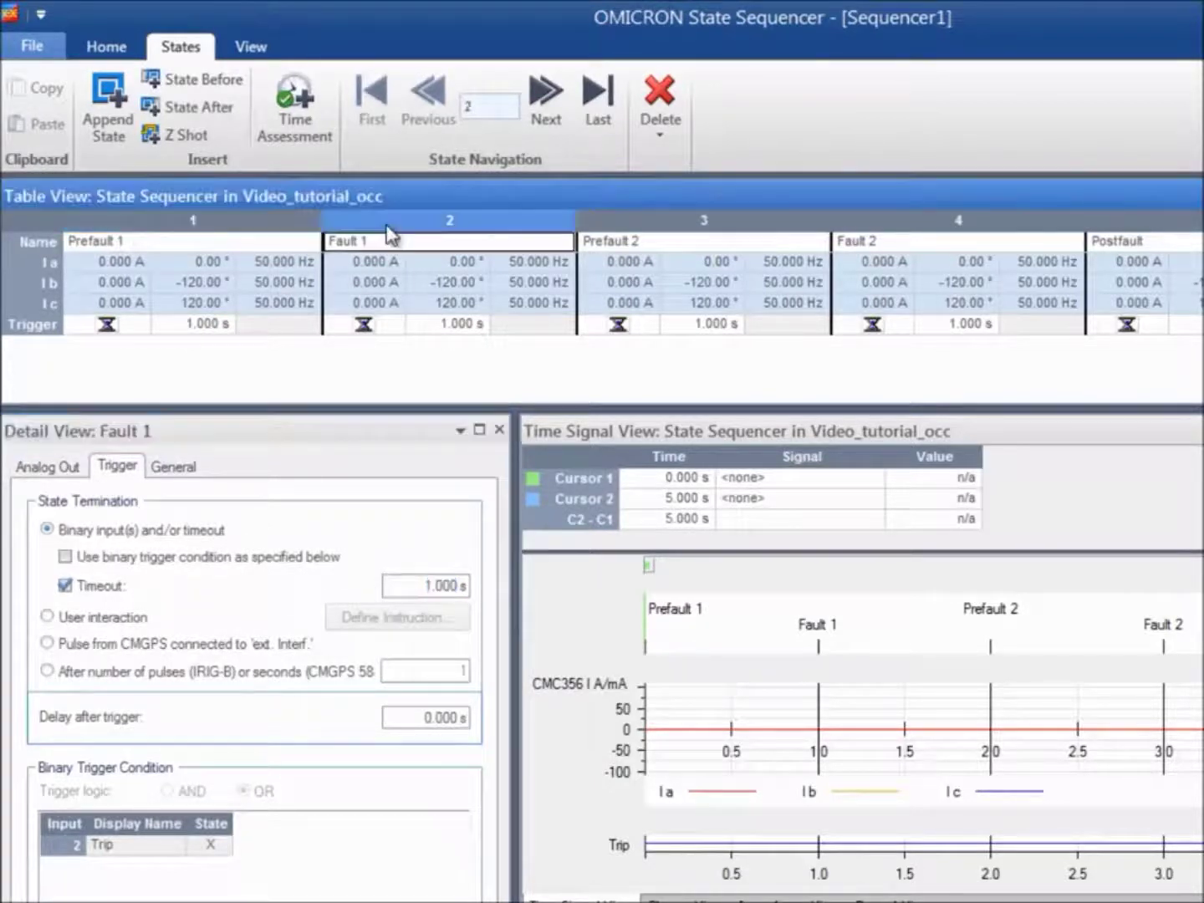
Set Fault 1's Ia to 1.620 A and apply Equal Magnitudes so Ib and Ic match
click(70, 470)
click(159, 548)
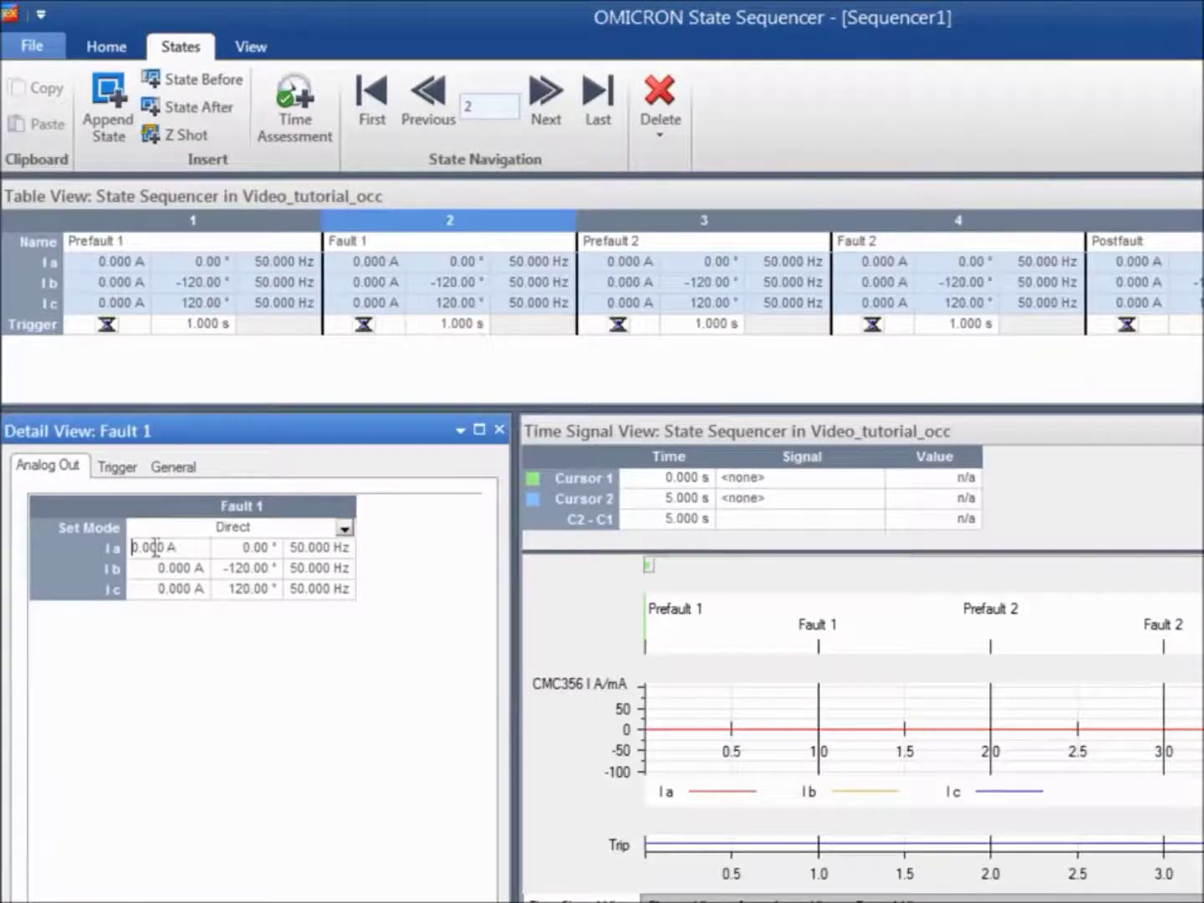
drag(162, 548, 113, 548)
text(1)
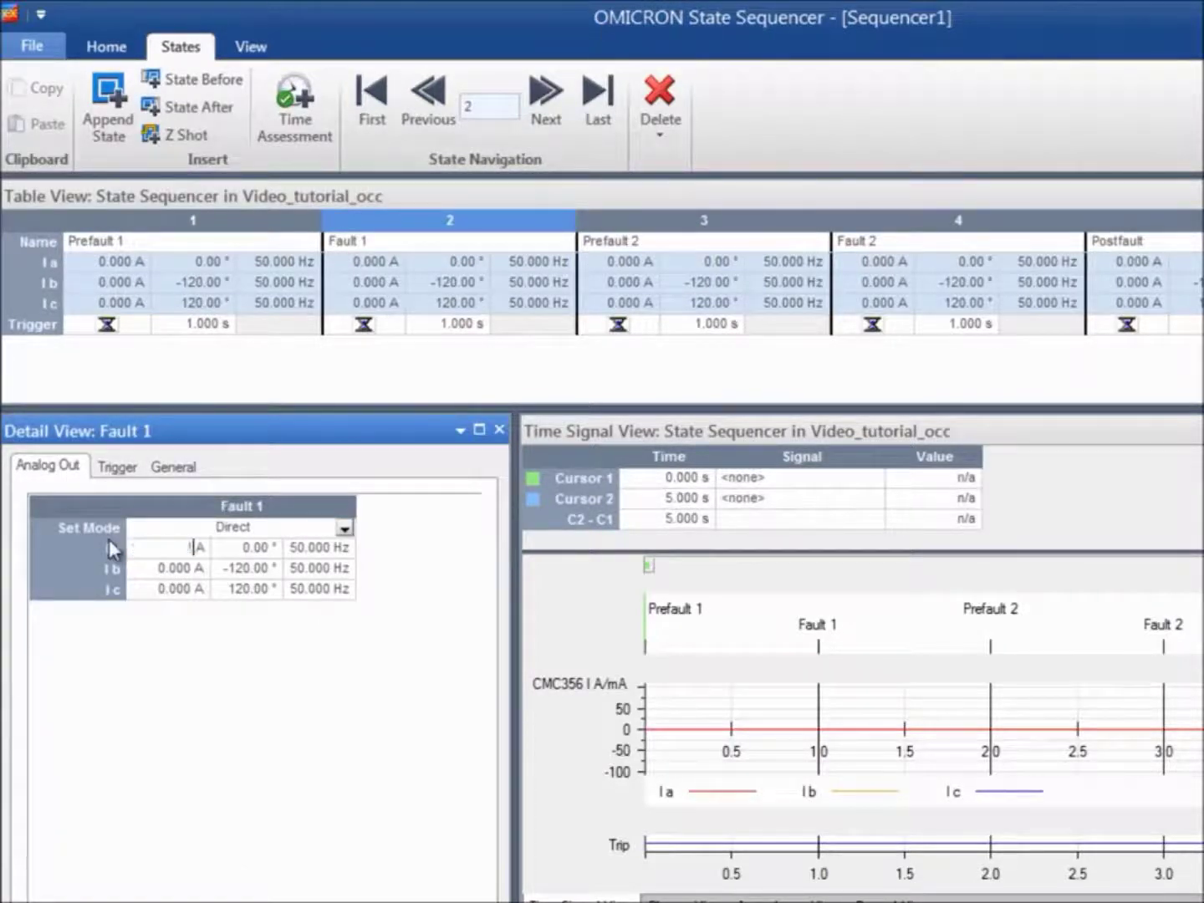
key(Return)
text(.62)
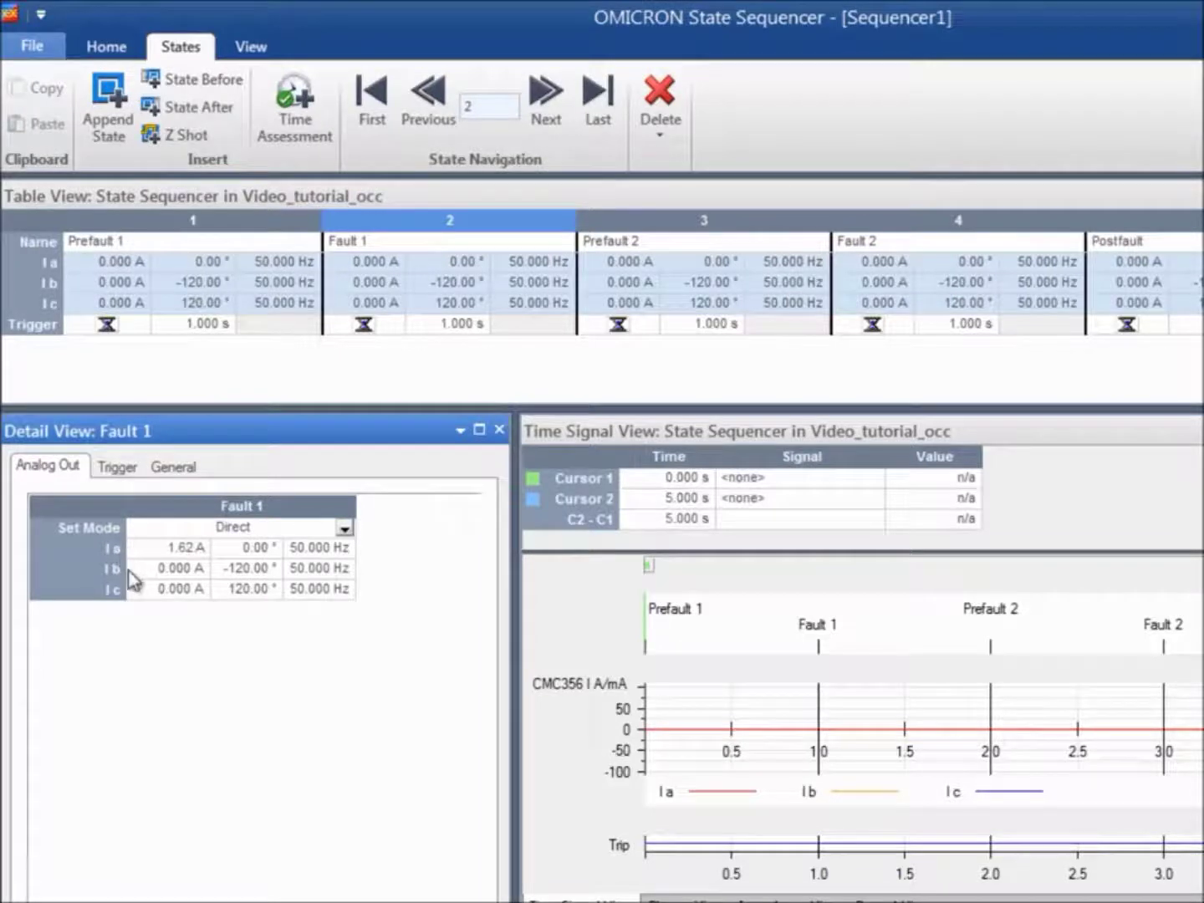
key(Return)
right_click(155, 552)
click(195, 622)
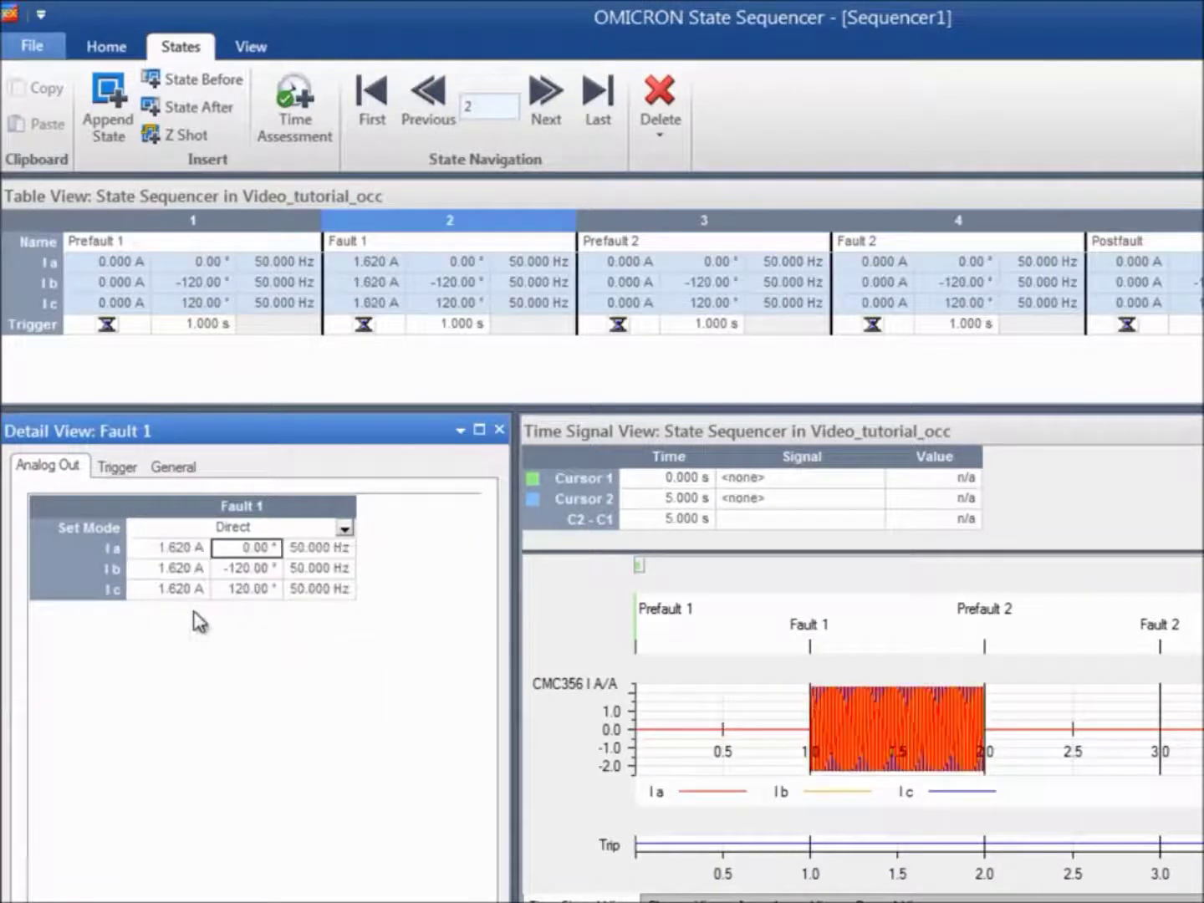
Verify Fault 1 still ends on a 1.000 s timeout, then return to its output currents
click(124, 468)
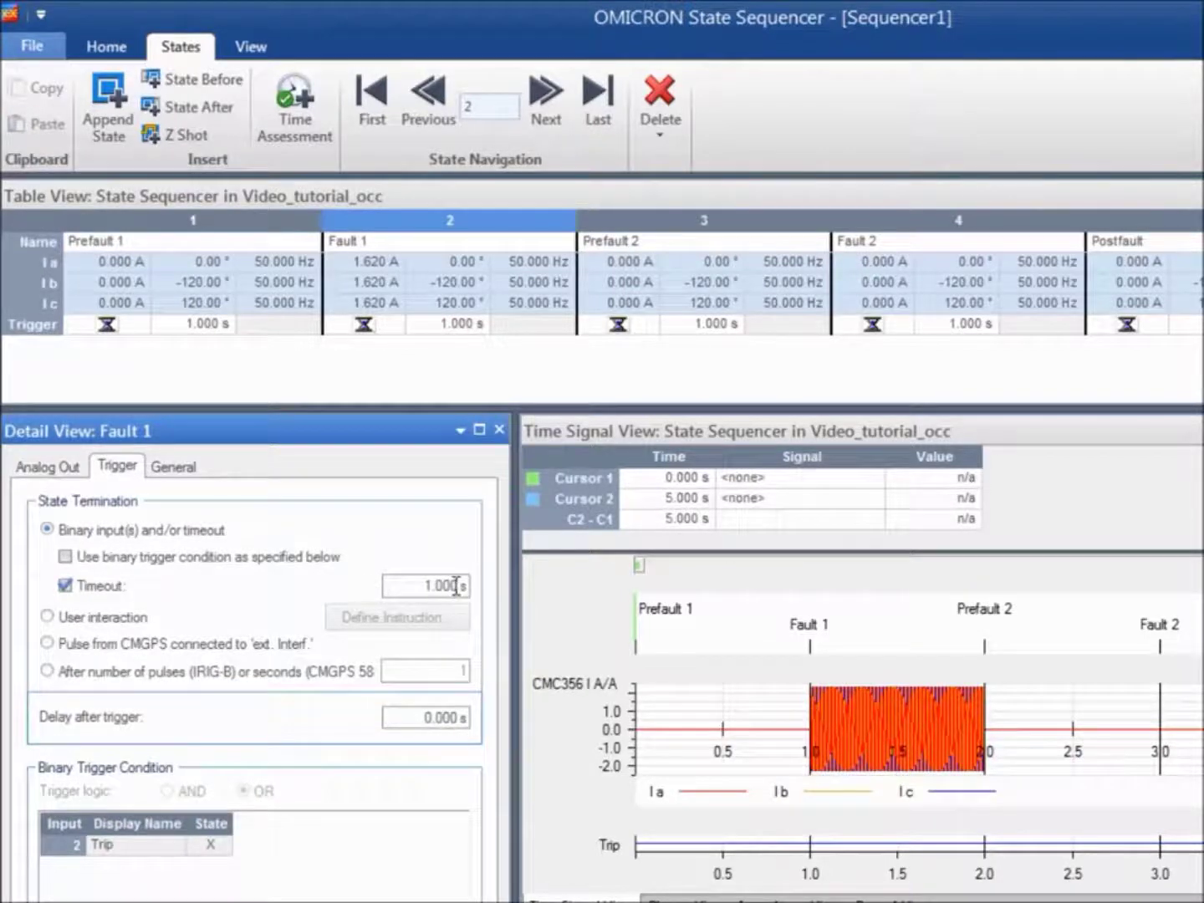
drag(462, 585, 425, 591)
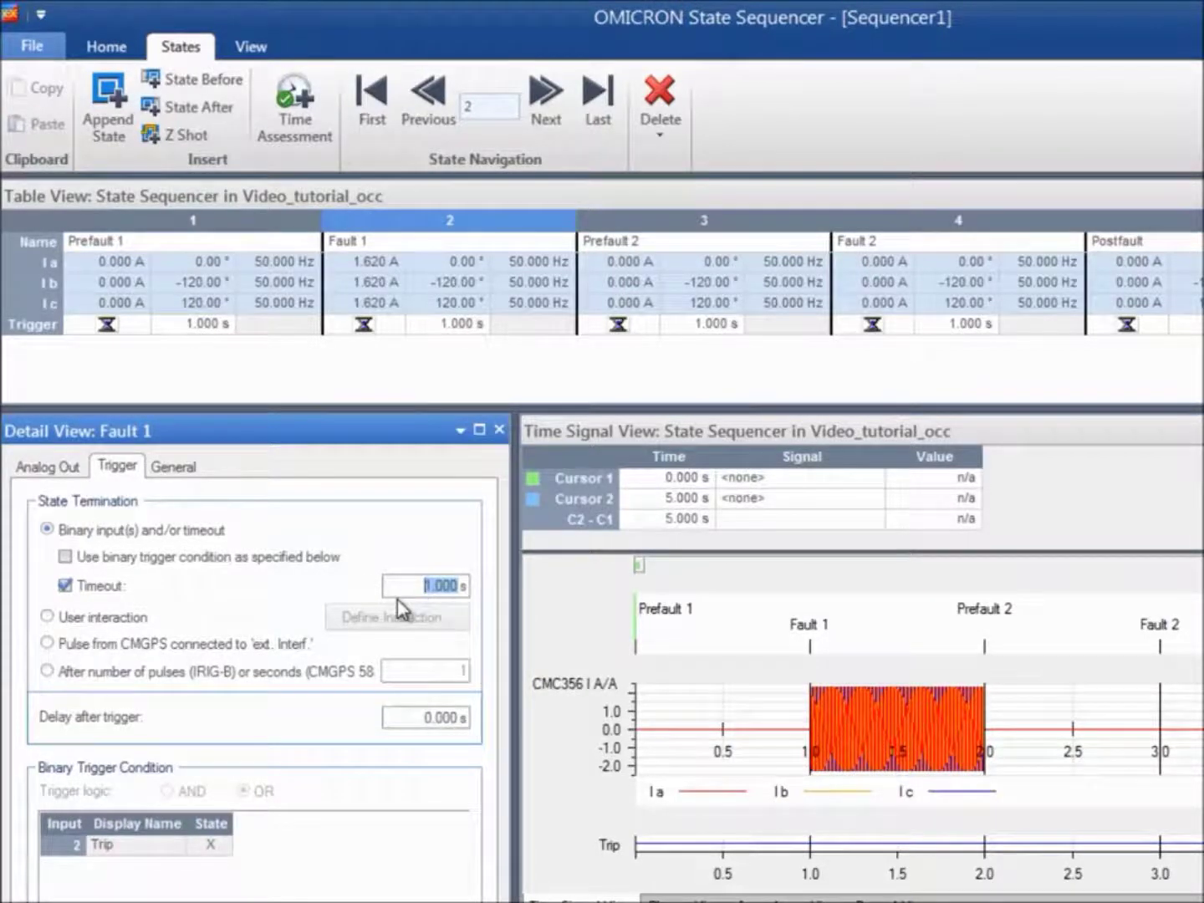
click(83, 480)
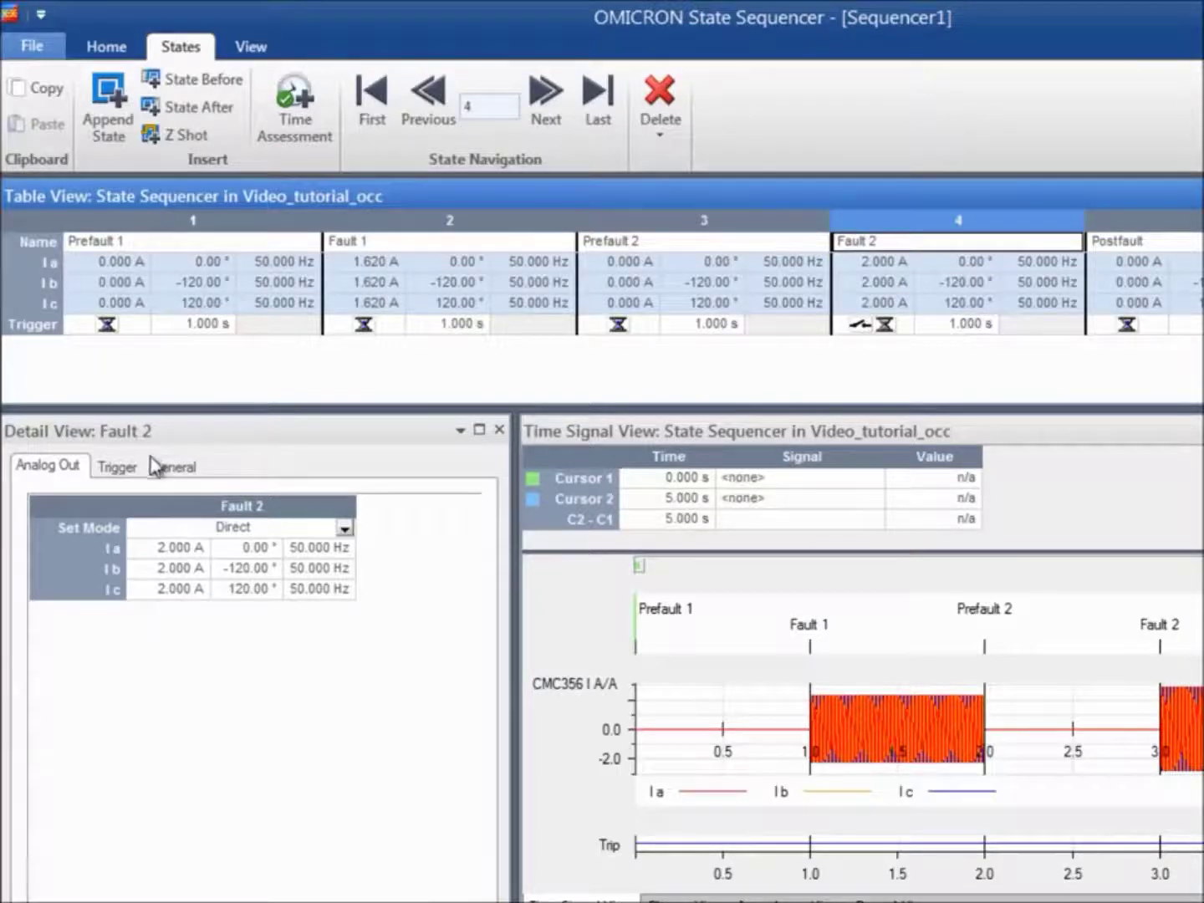
Display the Fault 2 trigger settings that determine how the state ends
click(117, 467)
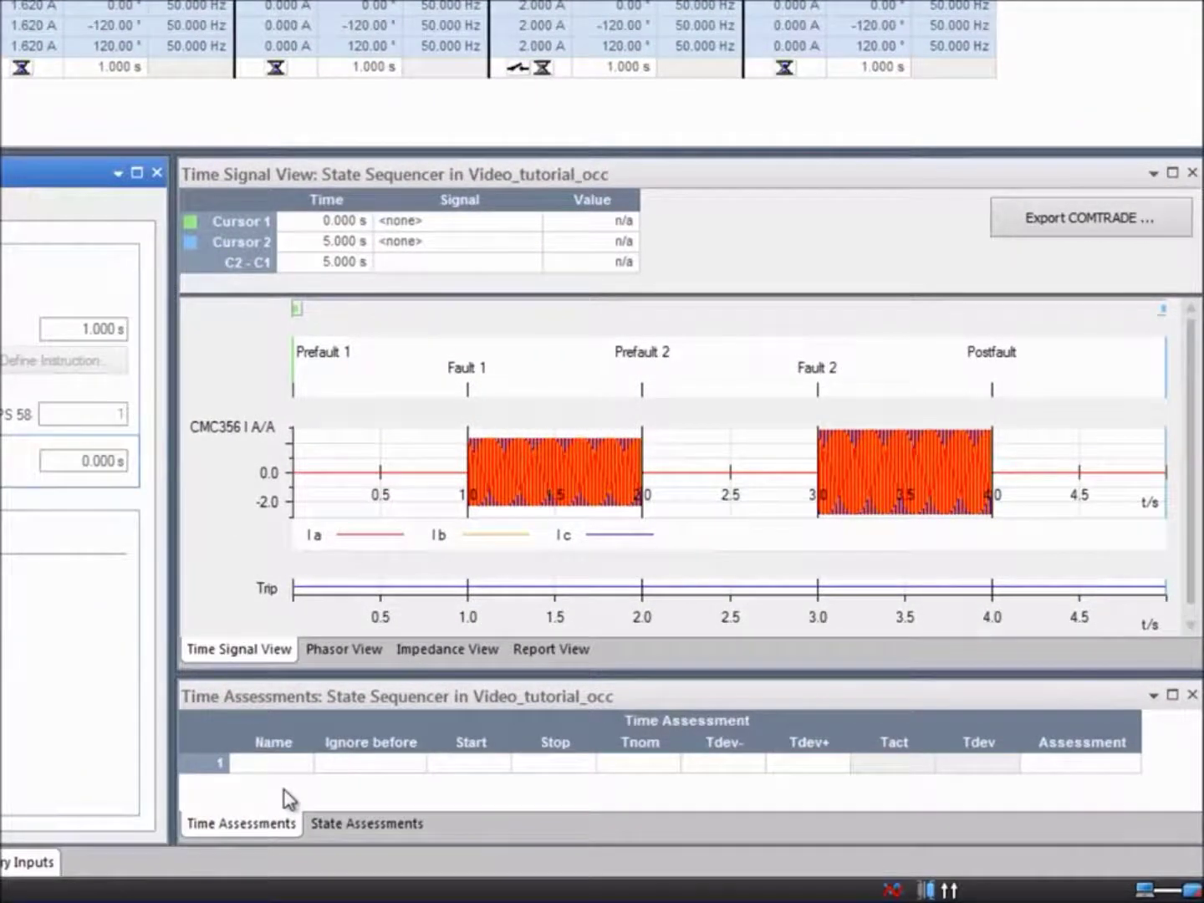
Name the first time assessment Trip, timed from Fault 2 to Trip 0>1
click(276, 764)
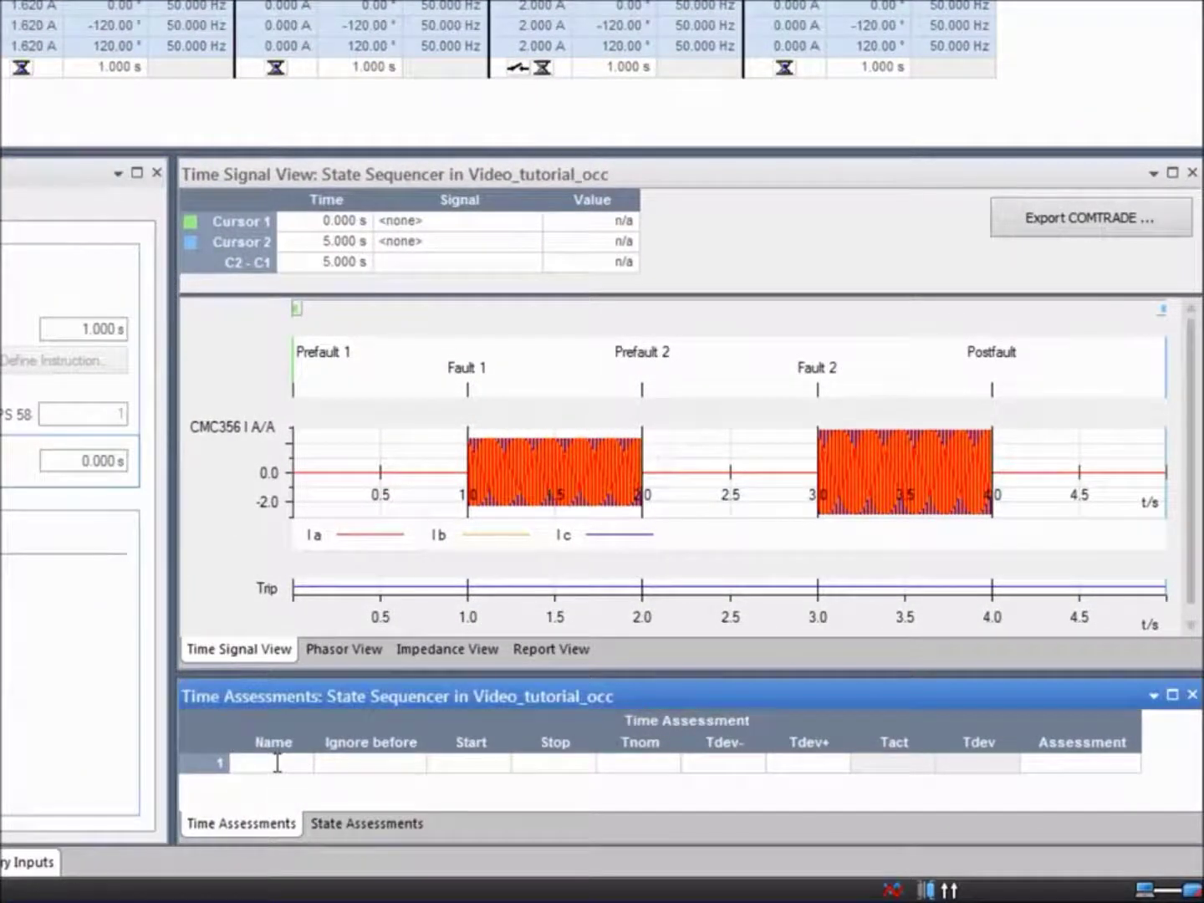
text(Trip)
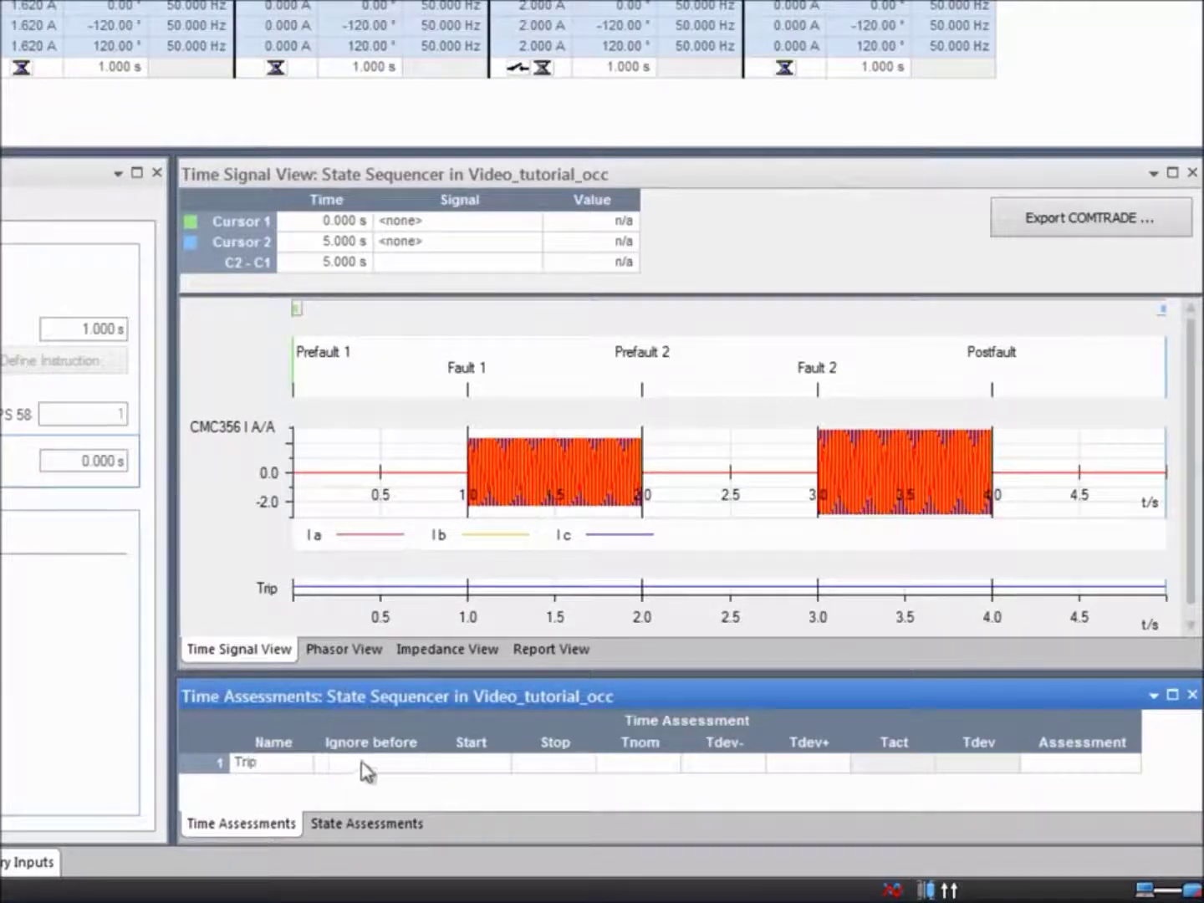
click(452, 765)
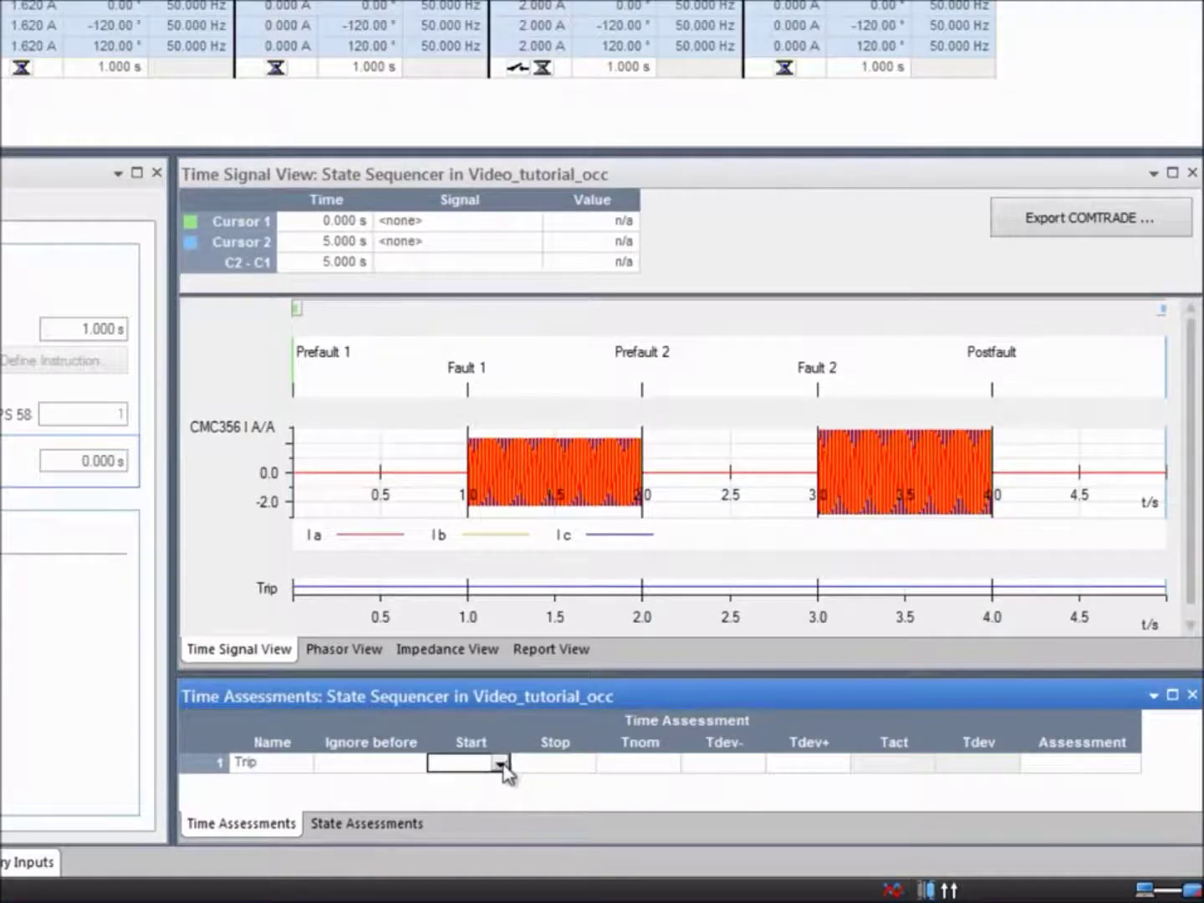
click(500, 763)
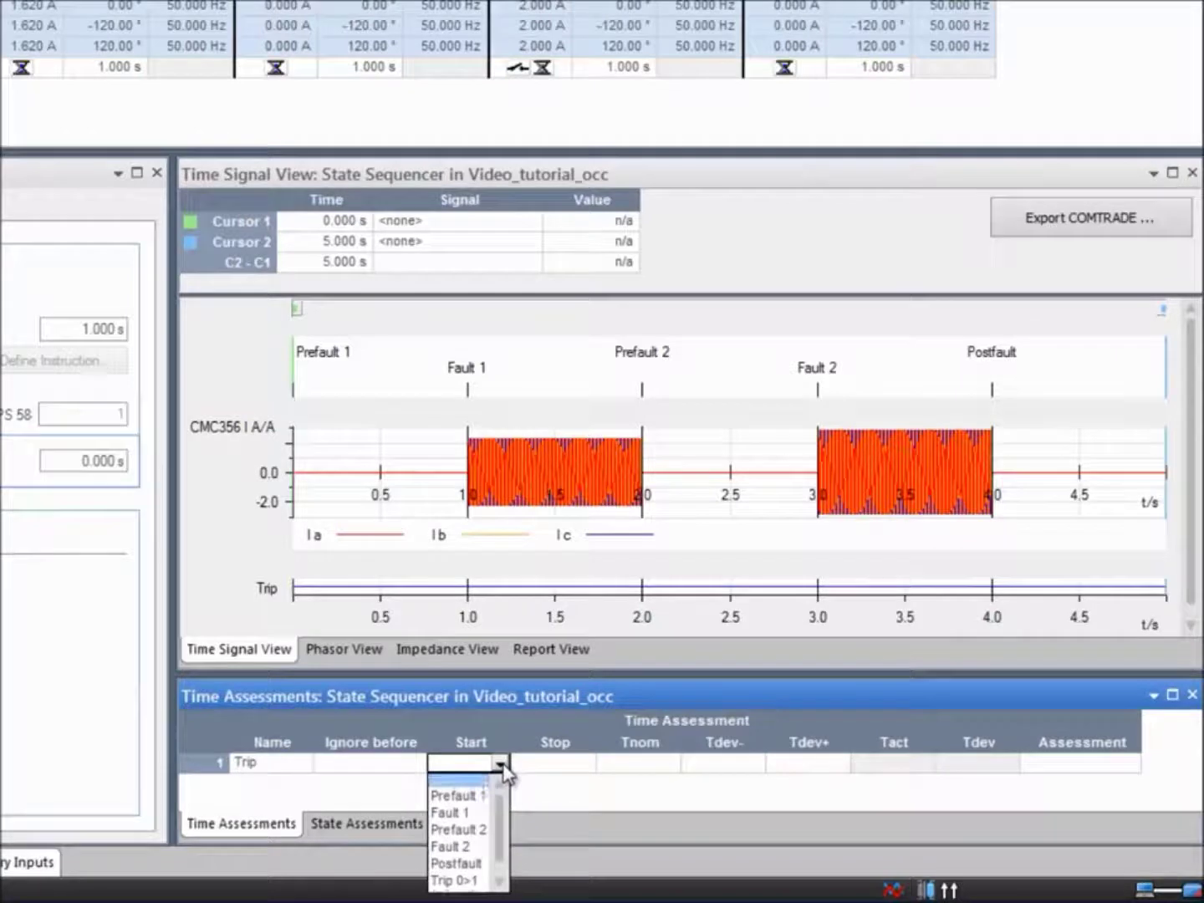
click(467, 850)
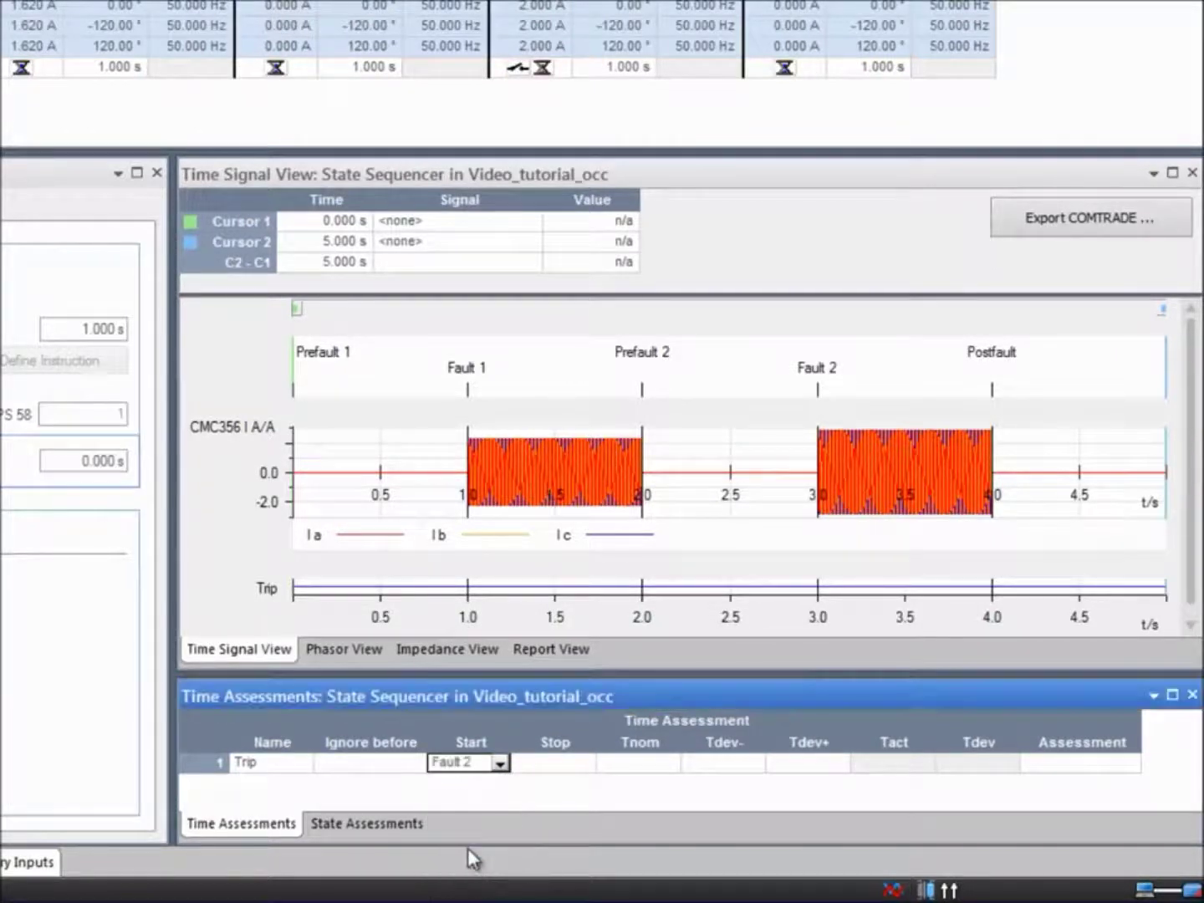
click(554, 764)
click(586, 763)
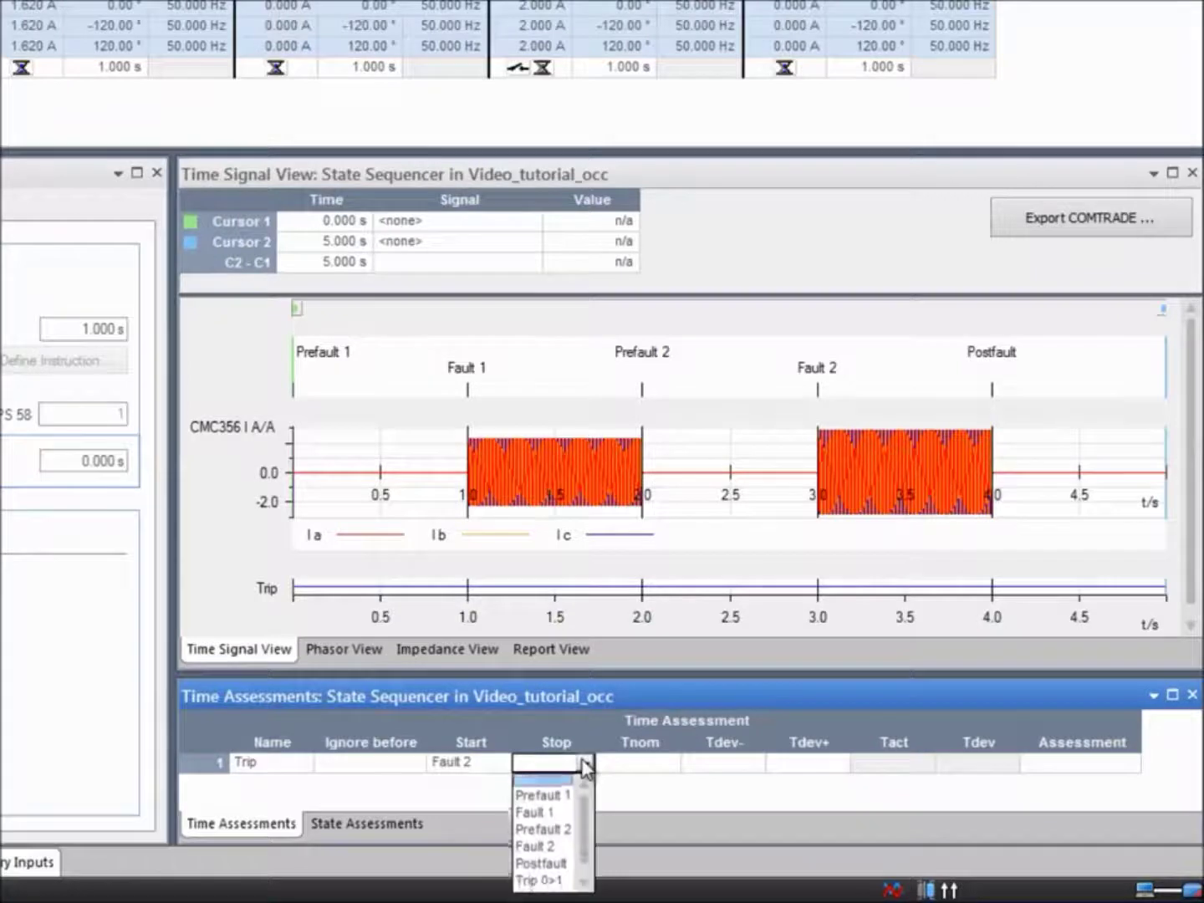
click(539, 885)
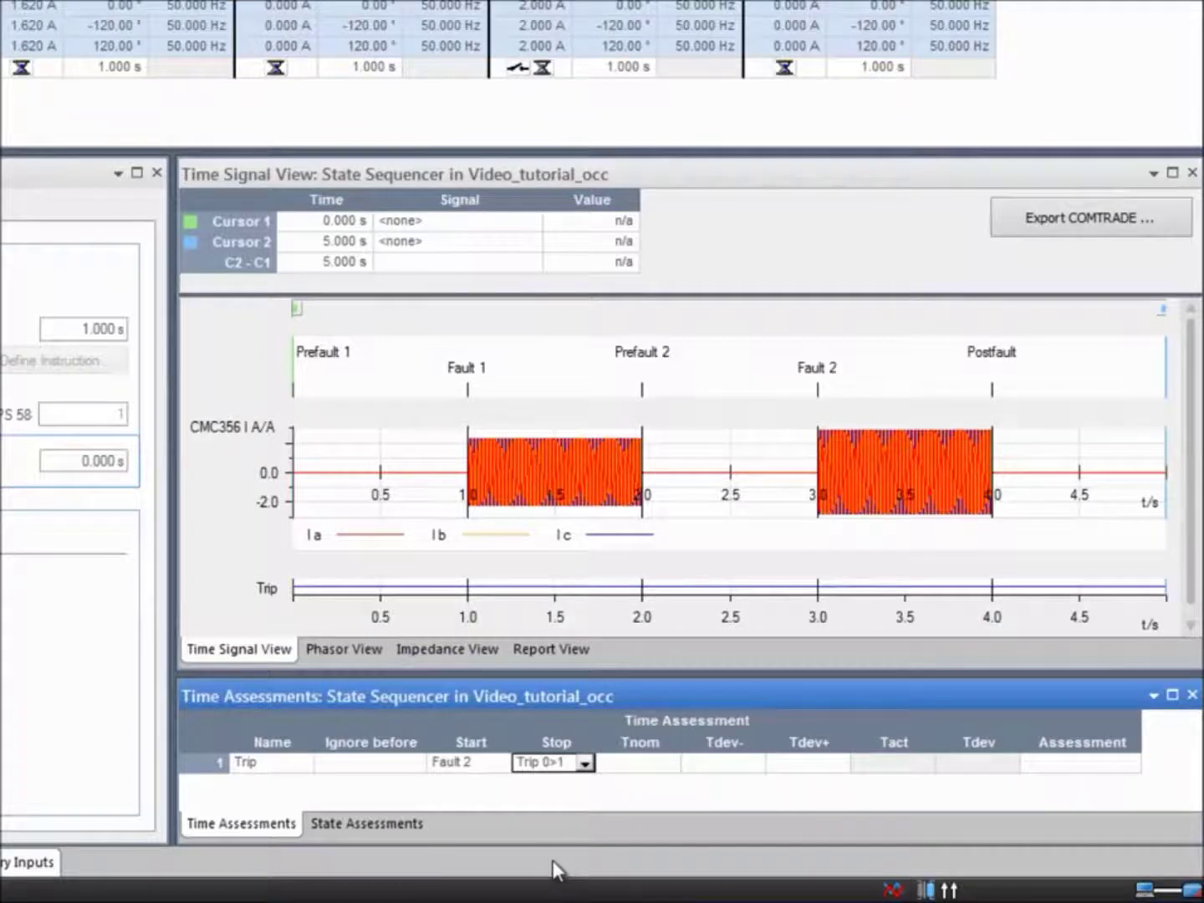
Set Ignore before to Fault 2, nominal time 500 ms, and both tolerances to 40 ms
click(416, 764)
click(416, 764)
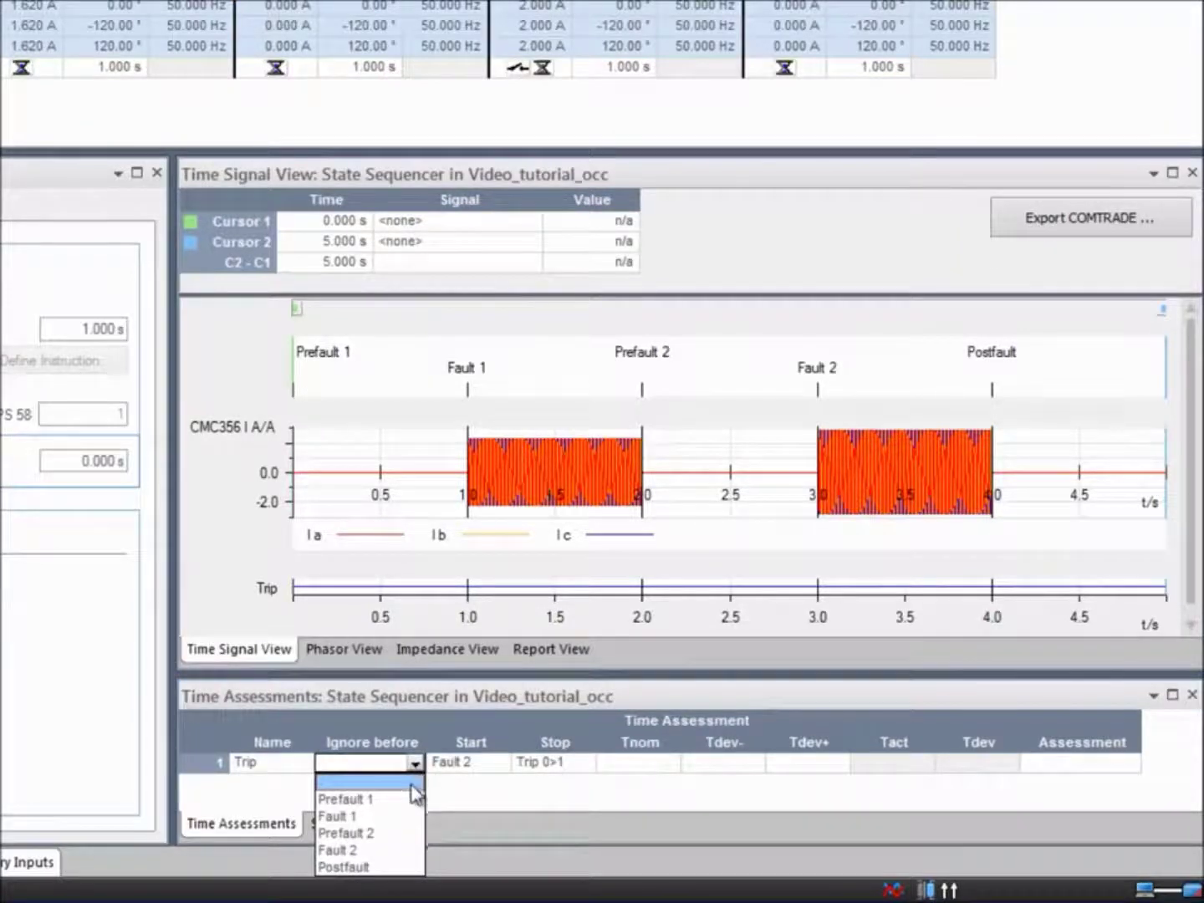
click(392, 849)
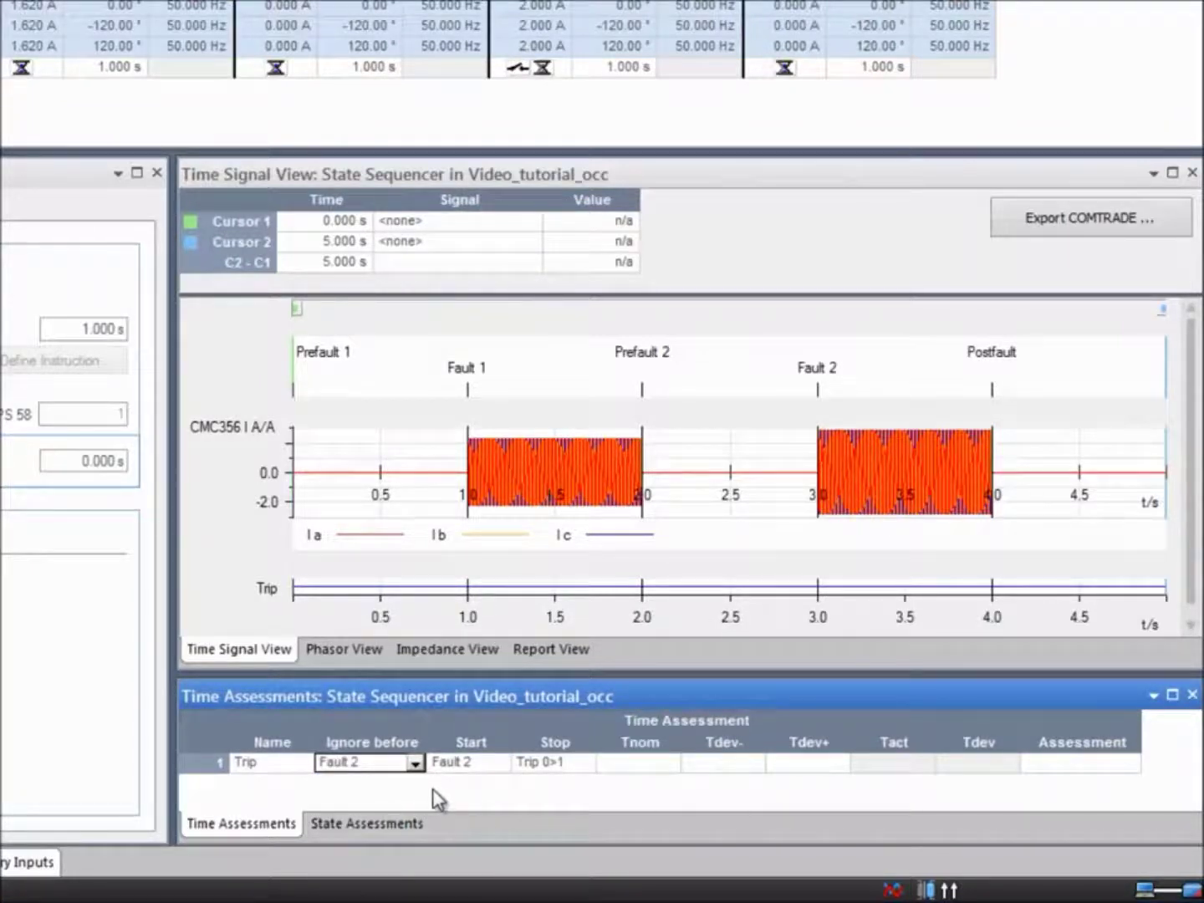
click(592, 764)
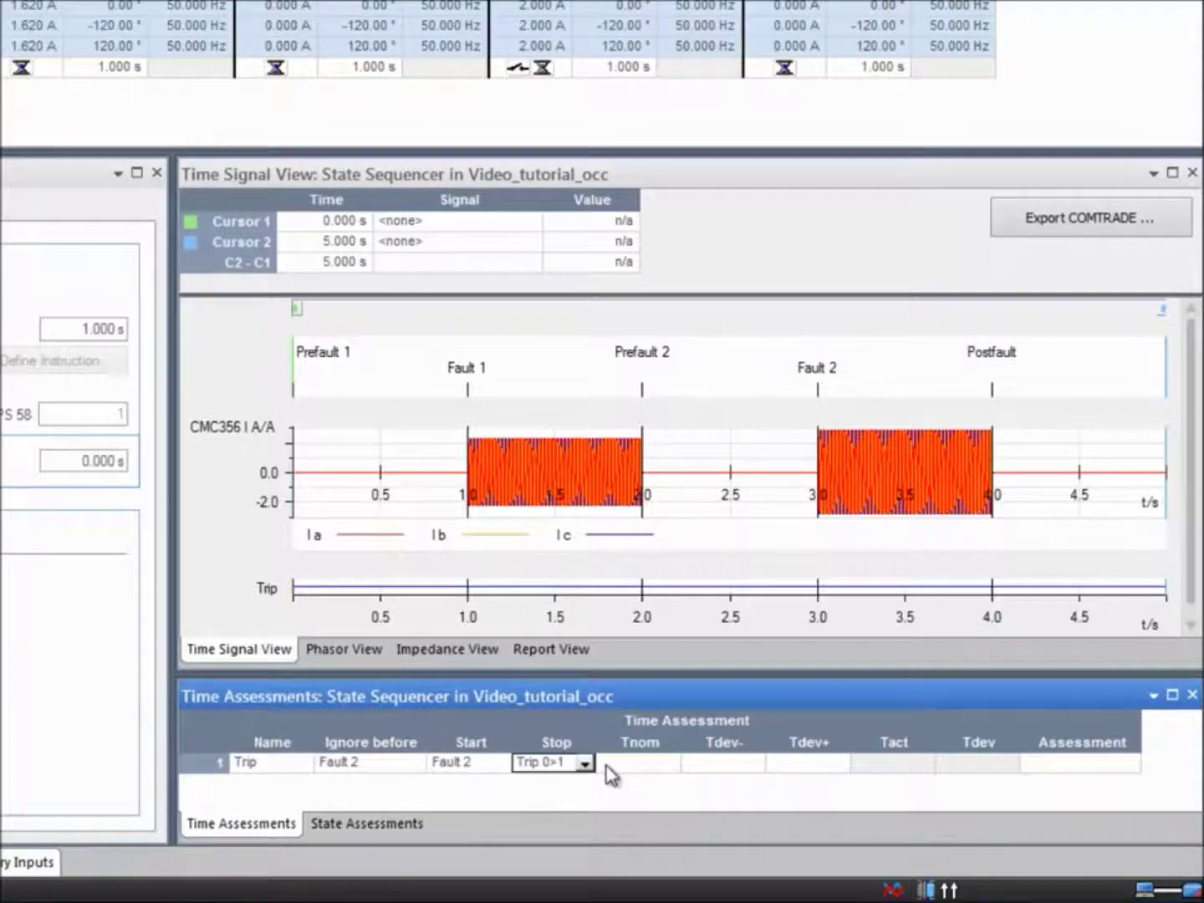
click(604, 764)
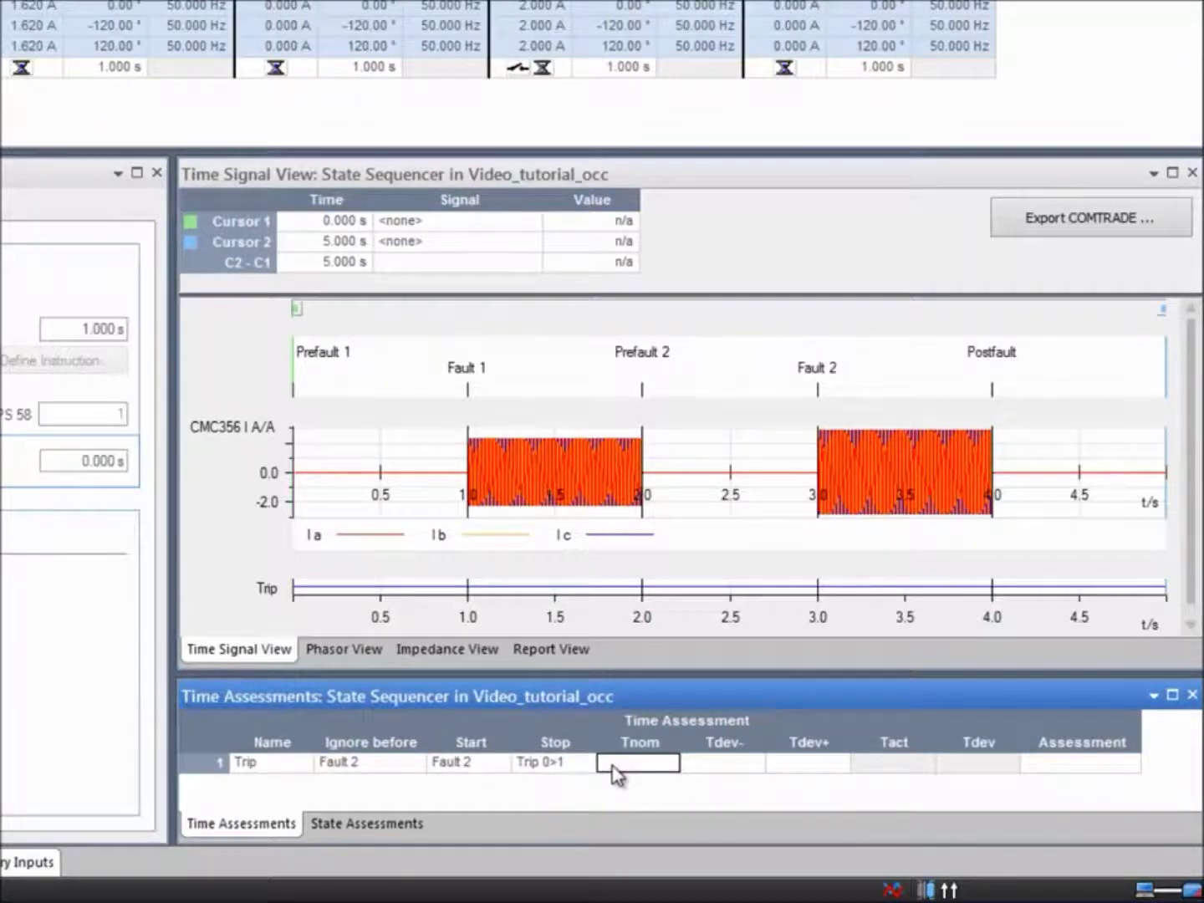
text(500ms)
click(709, 769)
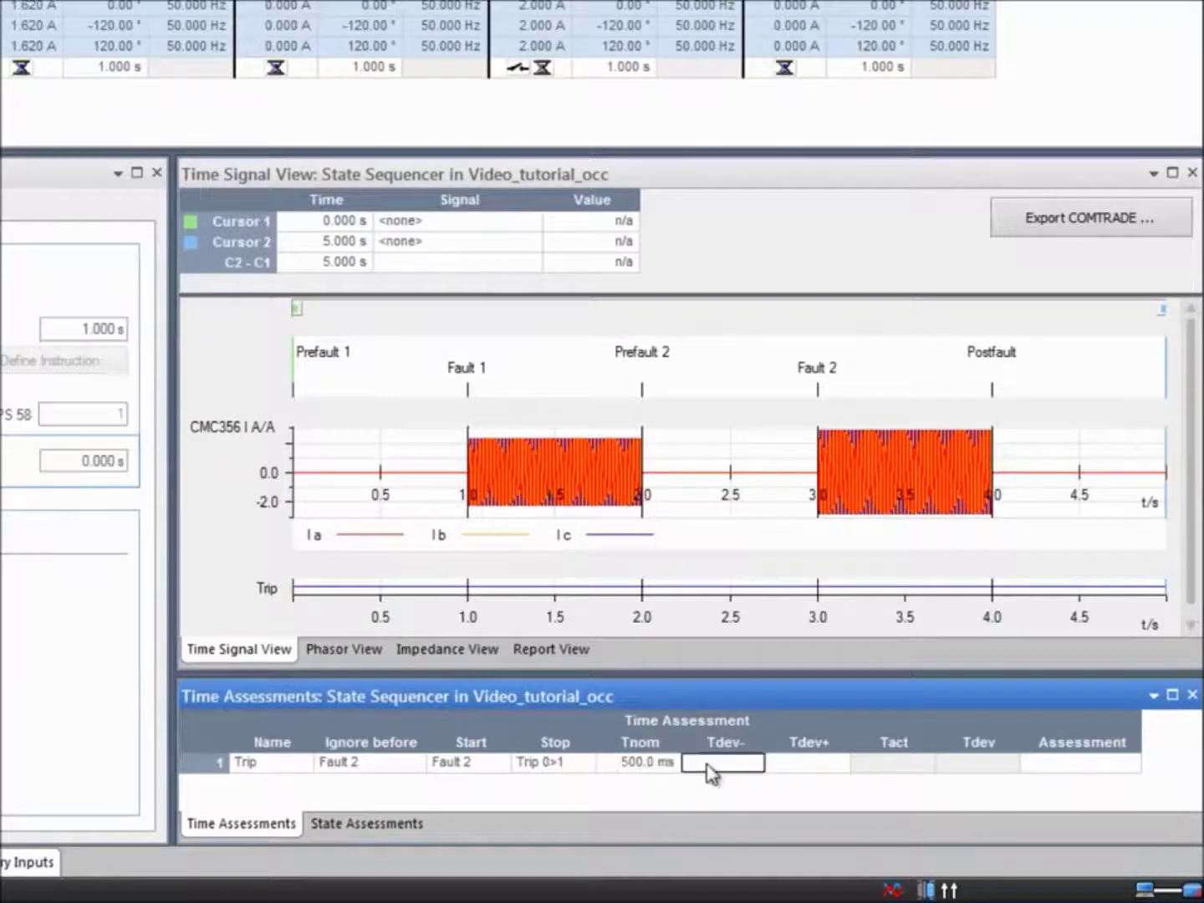
text(40ms)
click(803, 769)
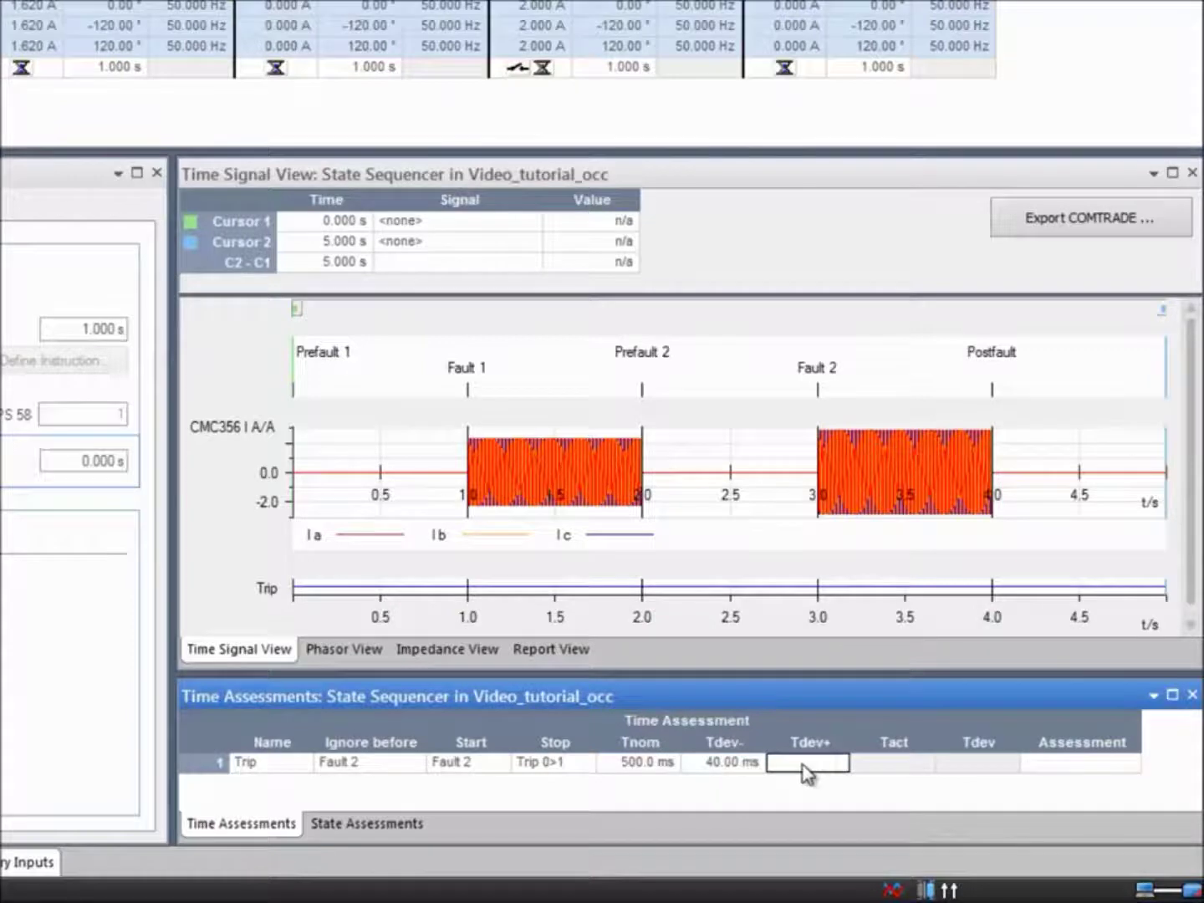
text(40ms)
click(394, 826)
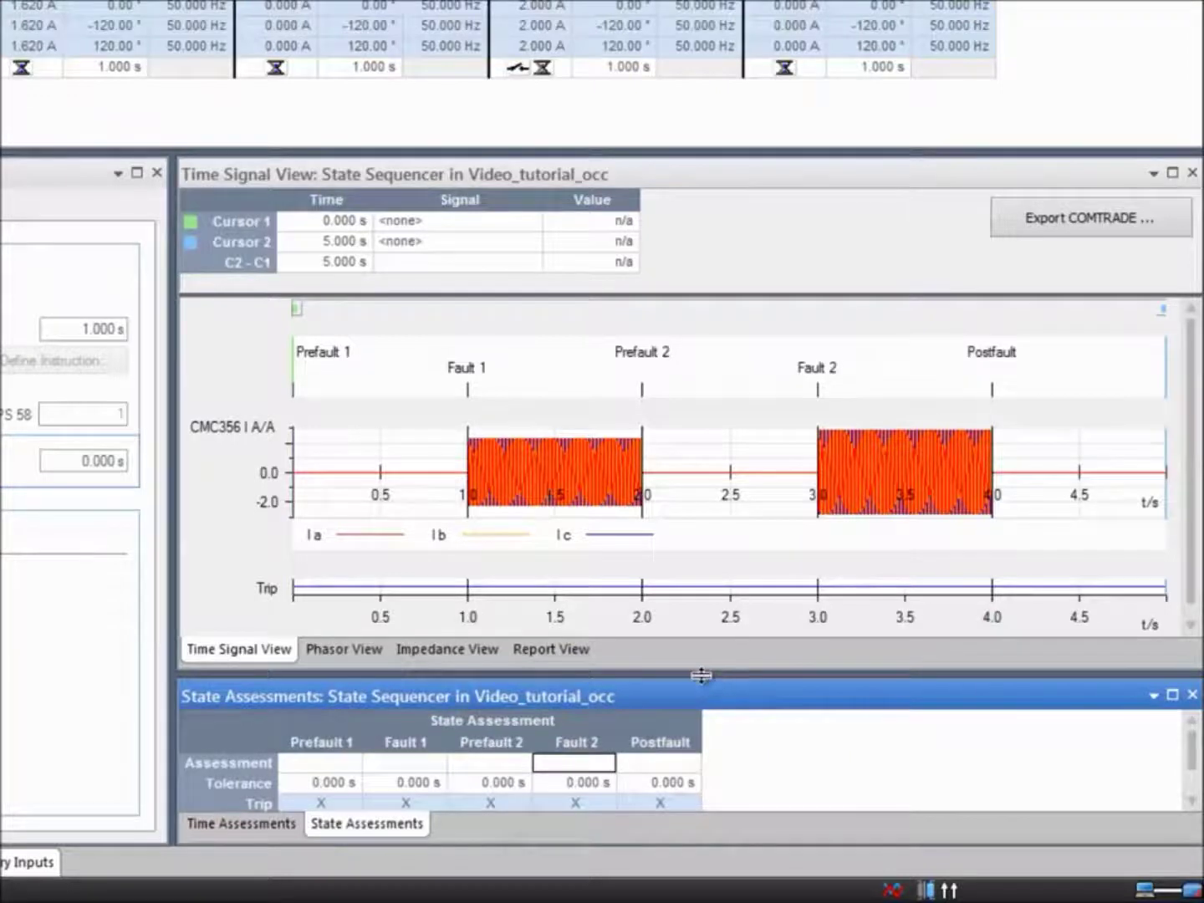
Enlarge the state assessments table and expect Trip to stay at 0 during Fault 1
drag(702, 675, 718, 583)
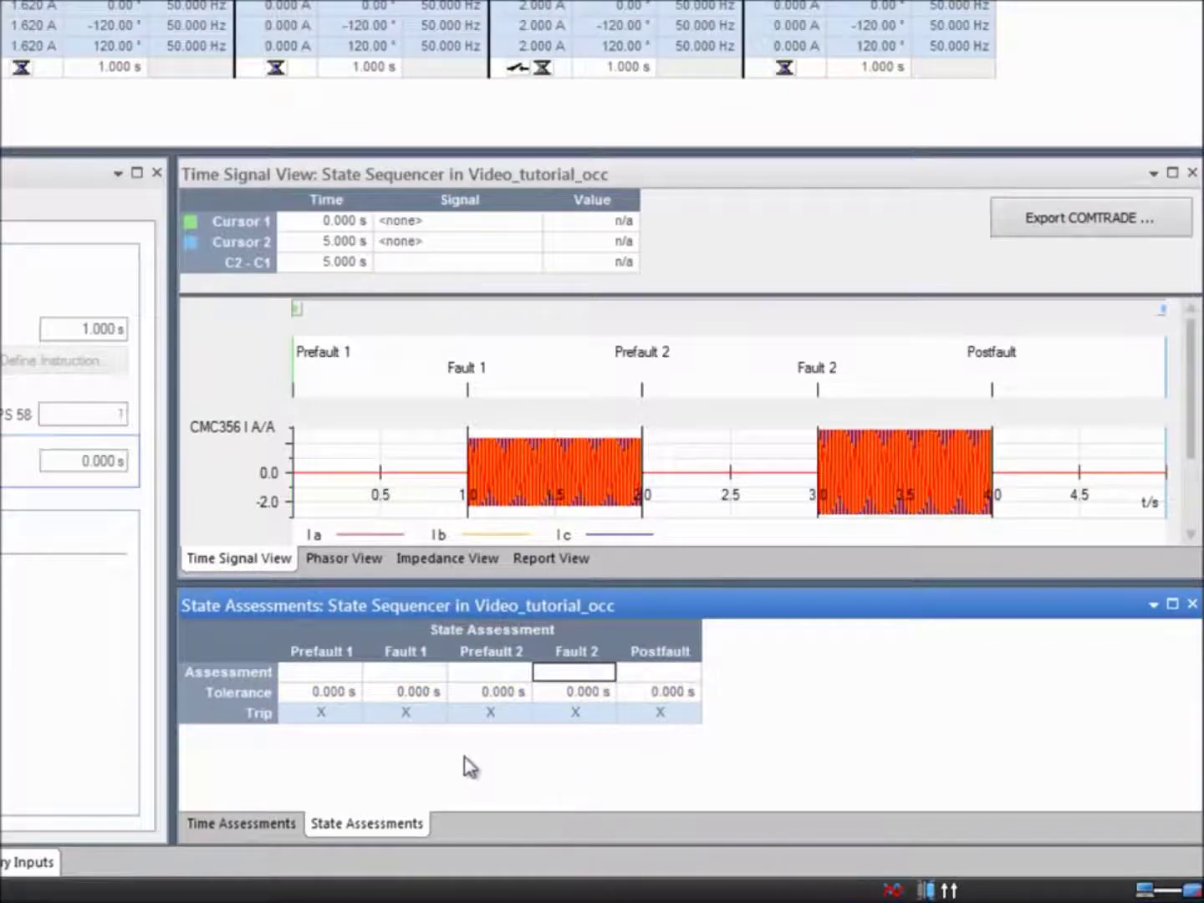
click(405, 715)
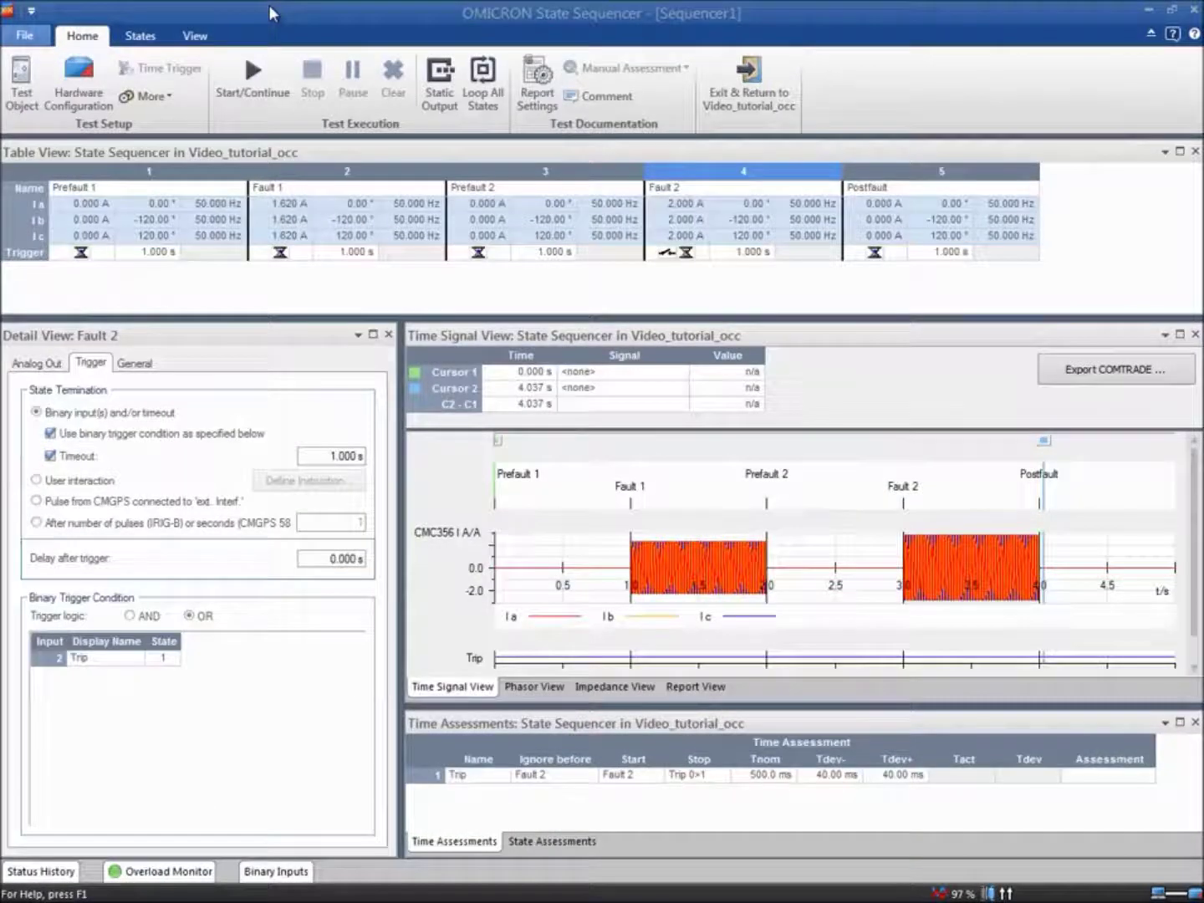
Run the sequence and confirm the 527.8 ms trip time and all five state assessments pass, including Fault 1's Trip expectation
click(253, 80)
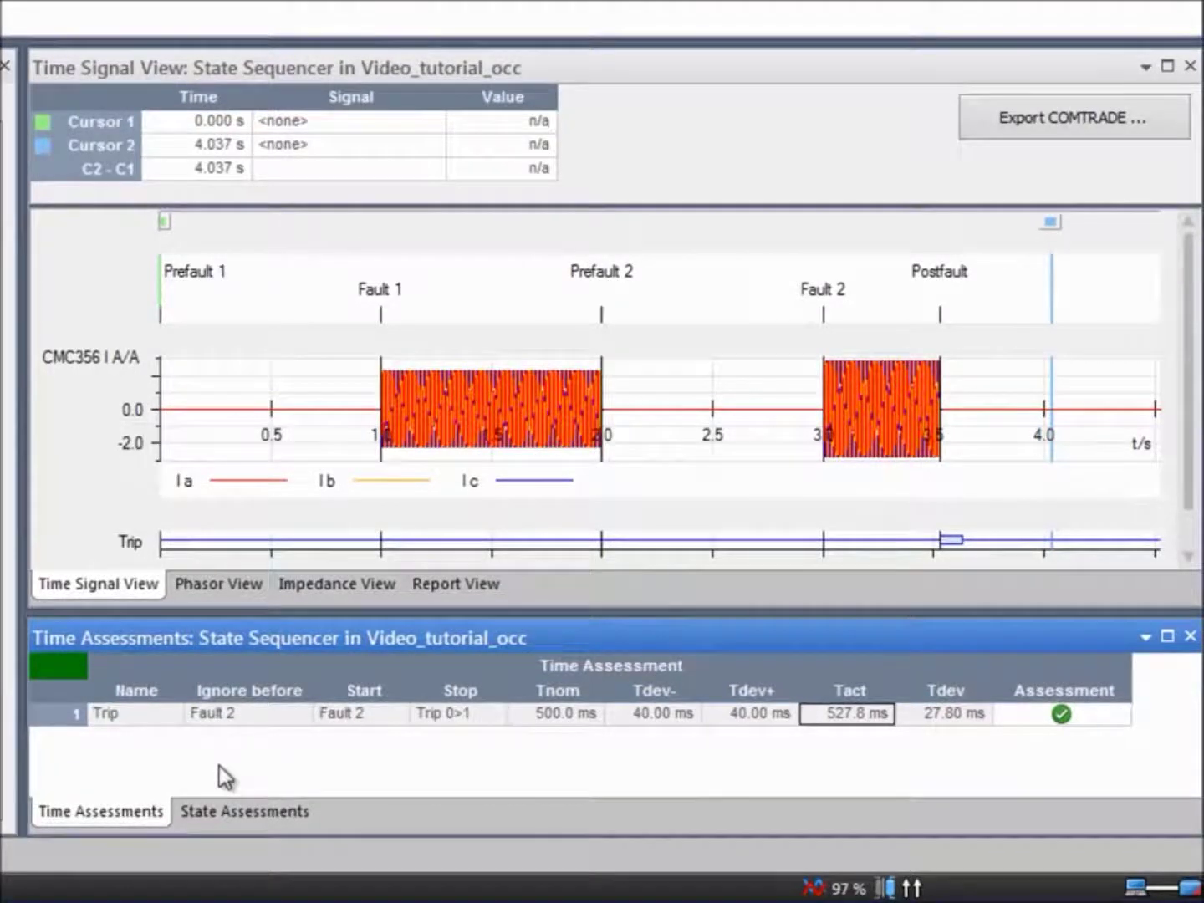
click(215, 811)
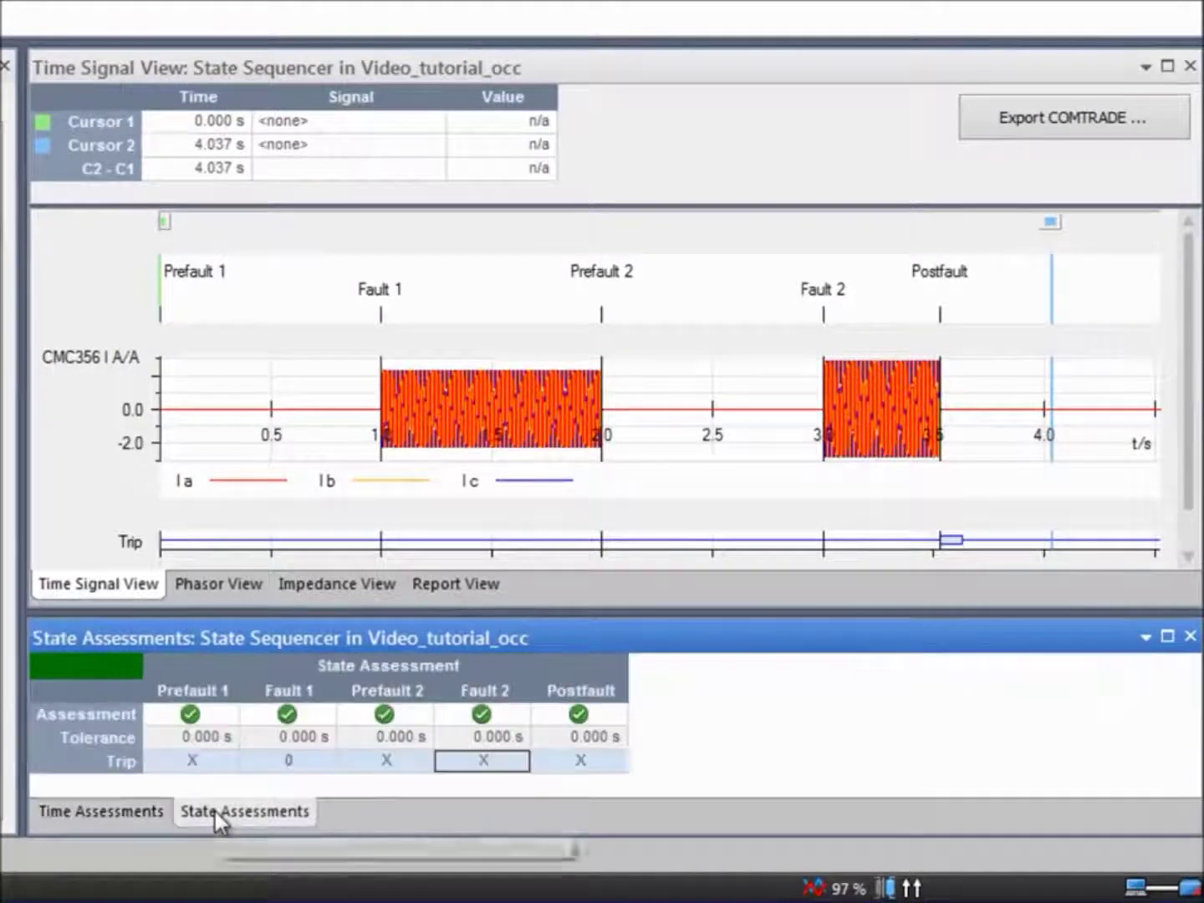
click(266, 767)
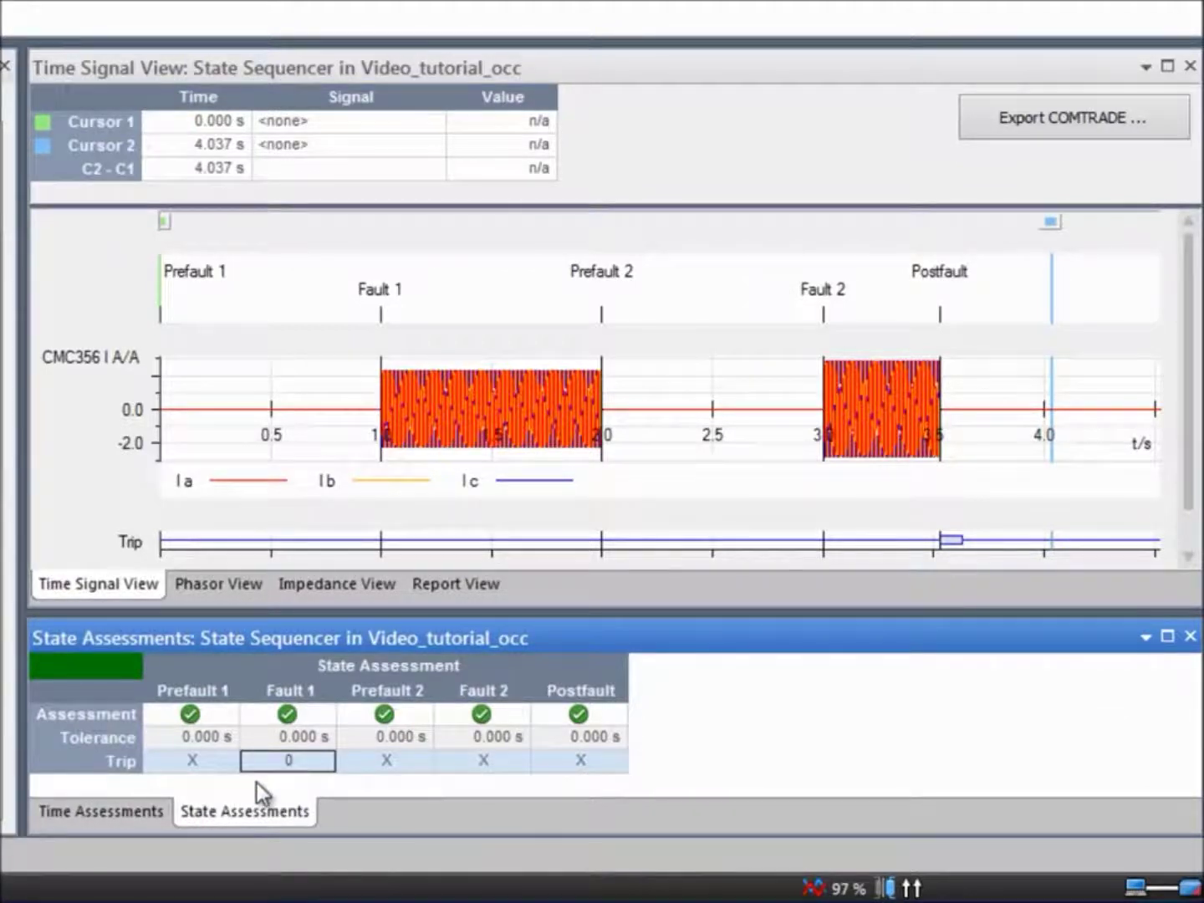